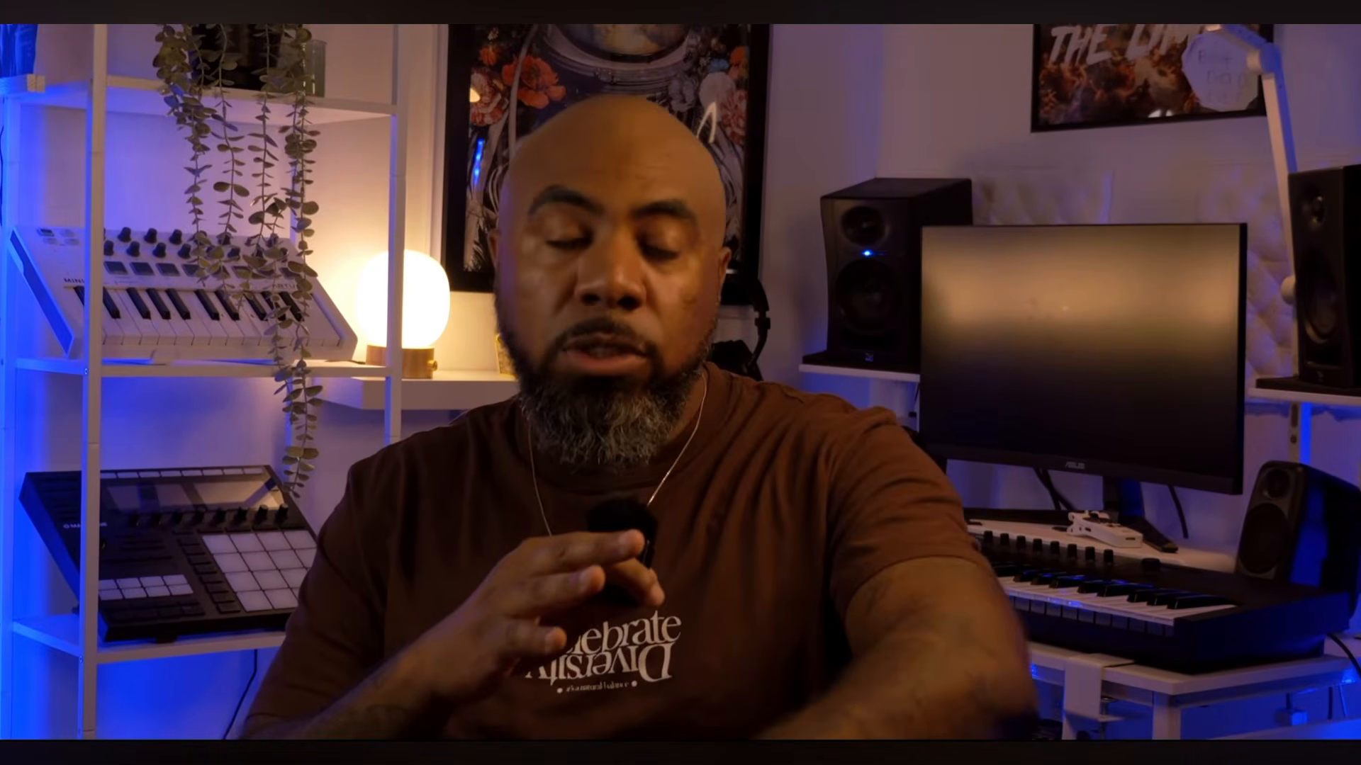
# Look over ONE's settings, checking the file options and trying the Custom scale.
pyautogui.click(429, 43)
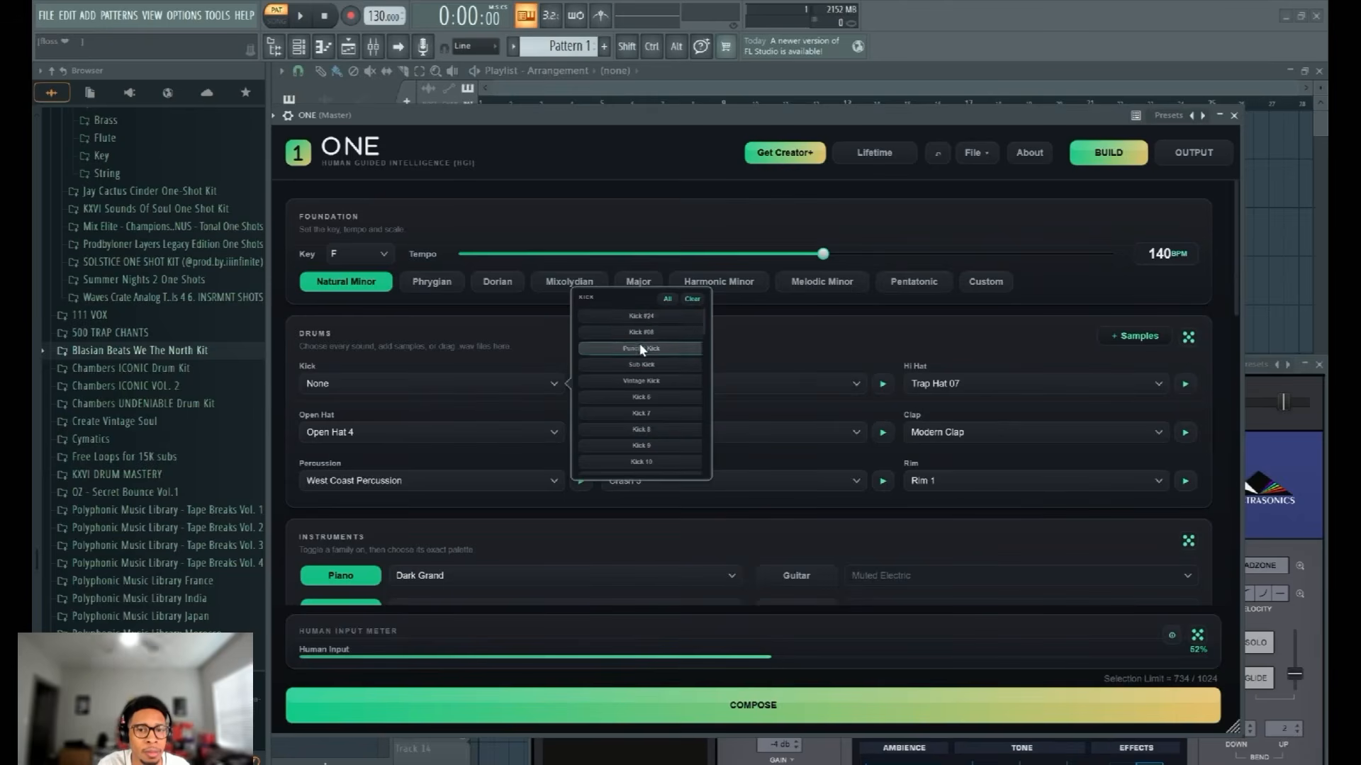
pyautogui.scroll(-2, 639, 343)
pyautogui.scroll(-1, 640, 343)
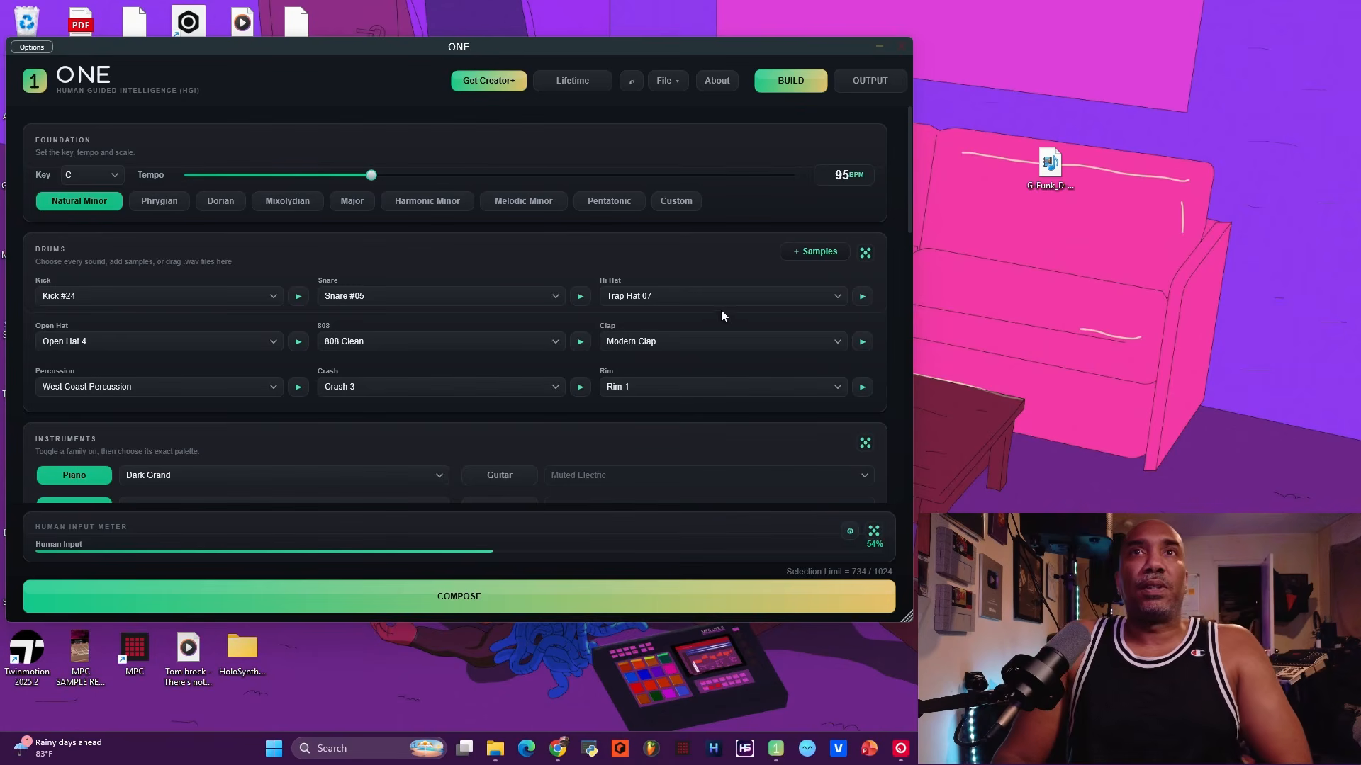
pyautogui.scroll(-15, 722, 310)
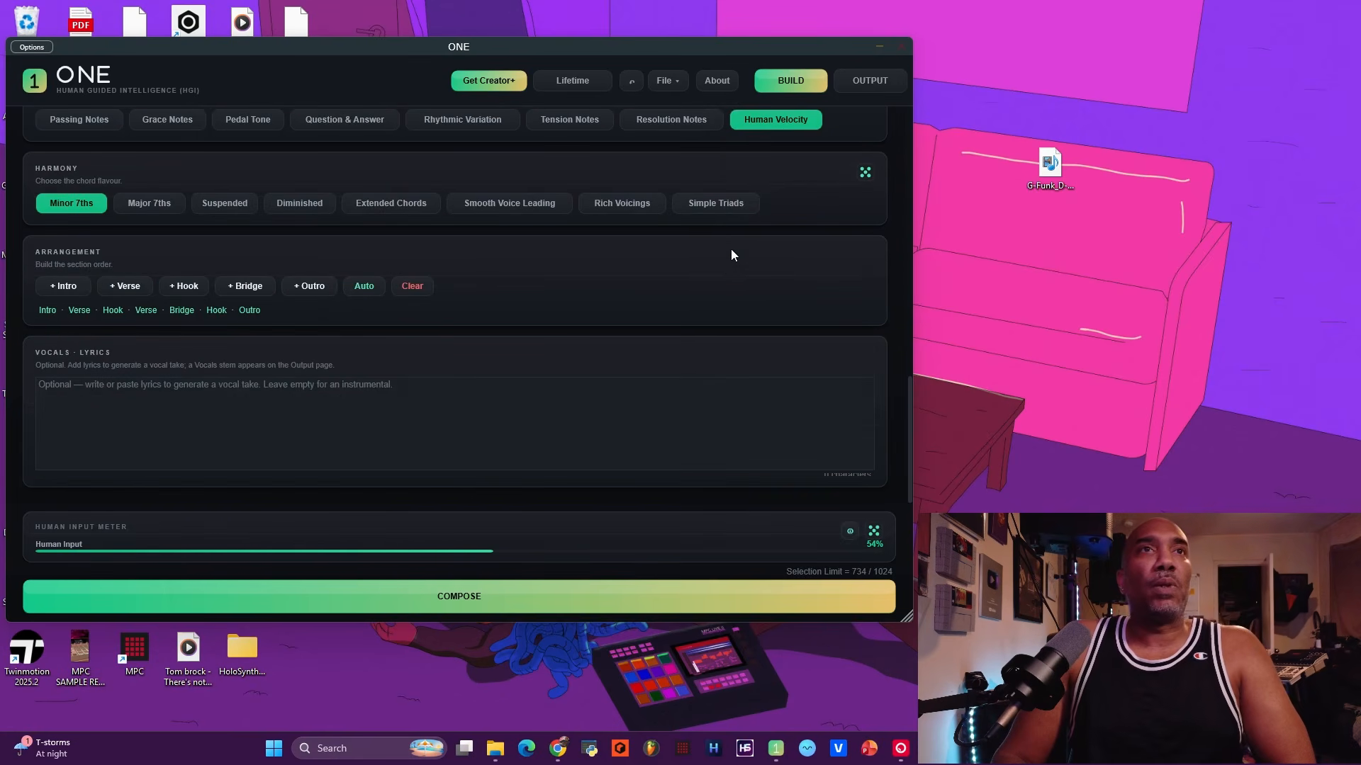
pyautogui.scroll(15, 726, 256)
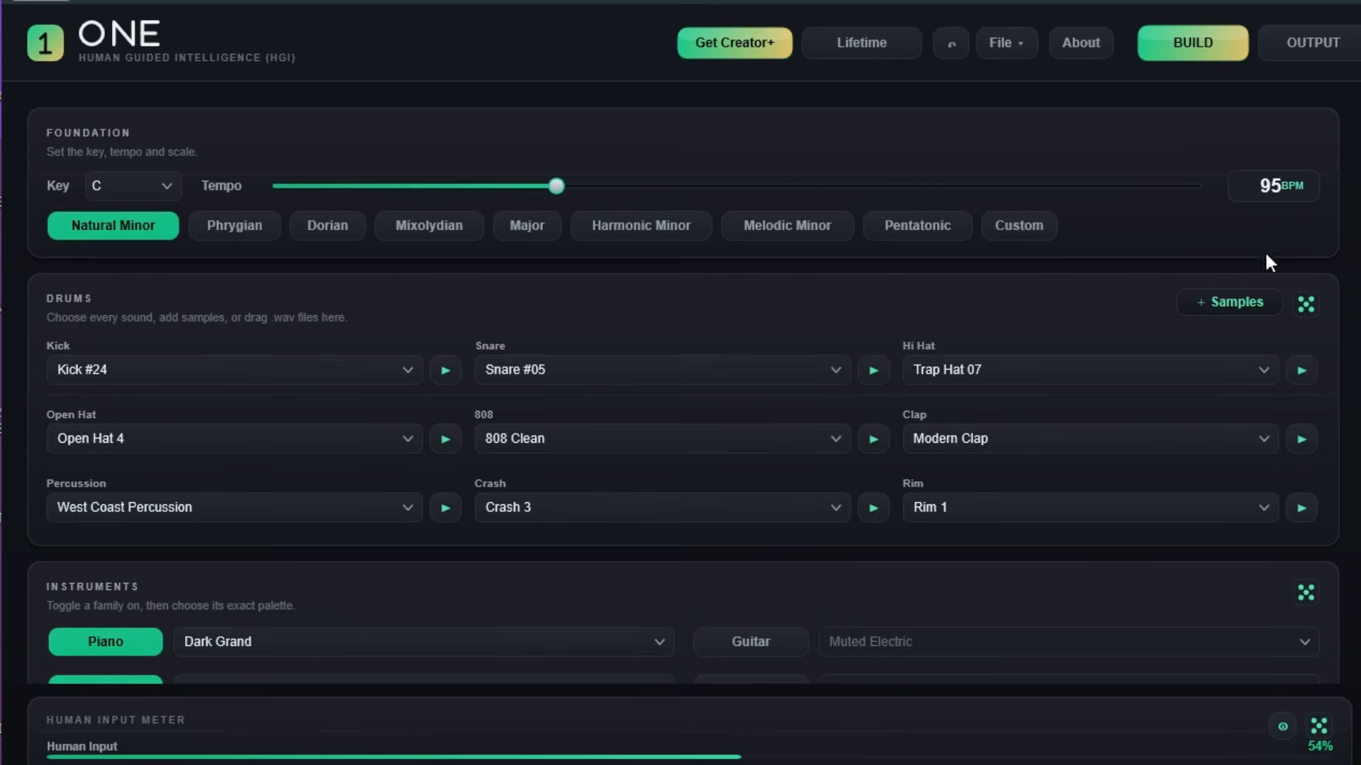
pyautogui.click(1018, 47)
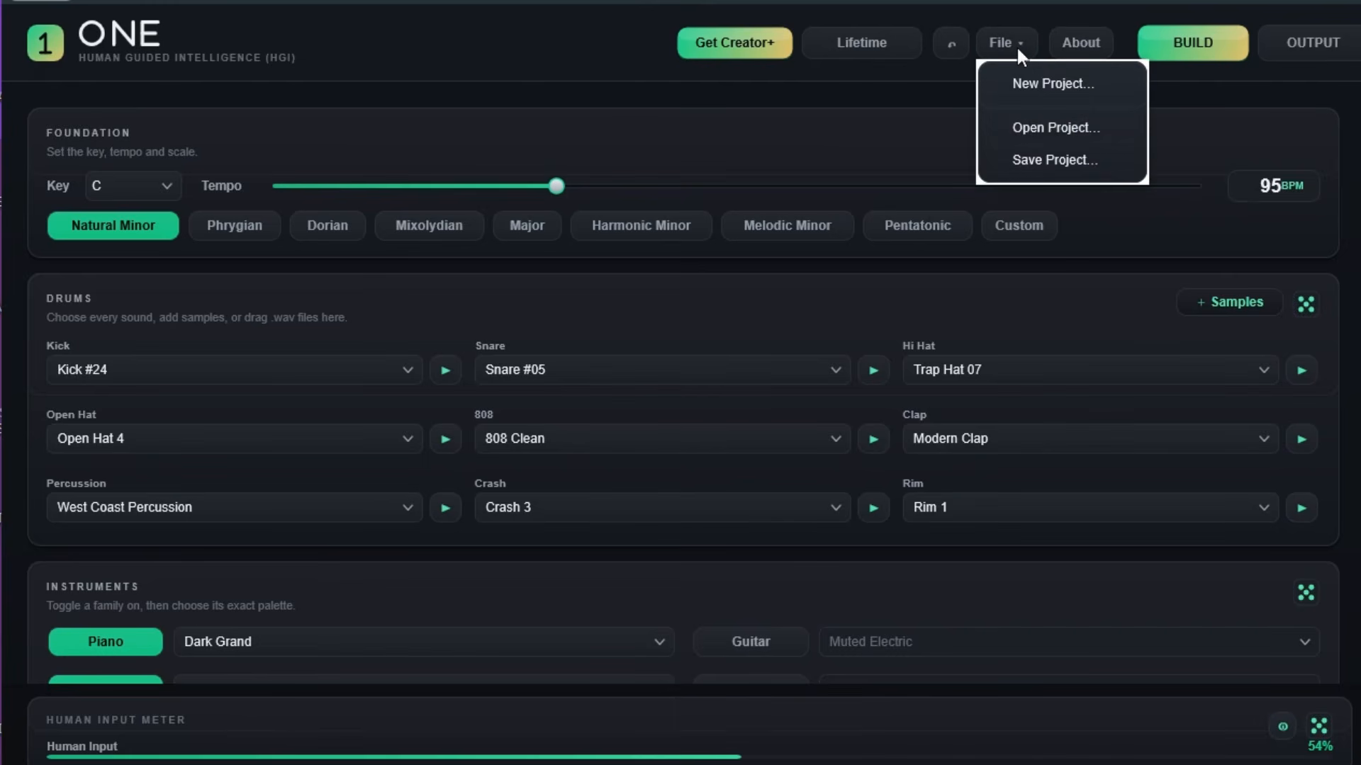
pyautogui.click(1209, 105)
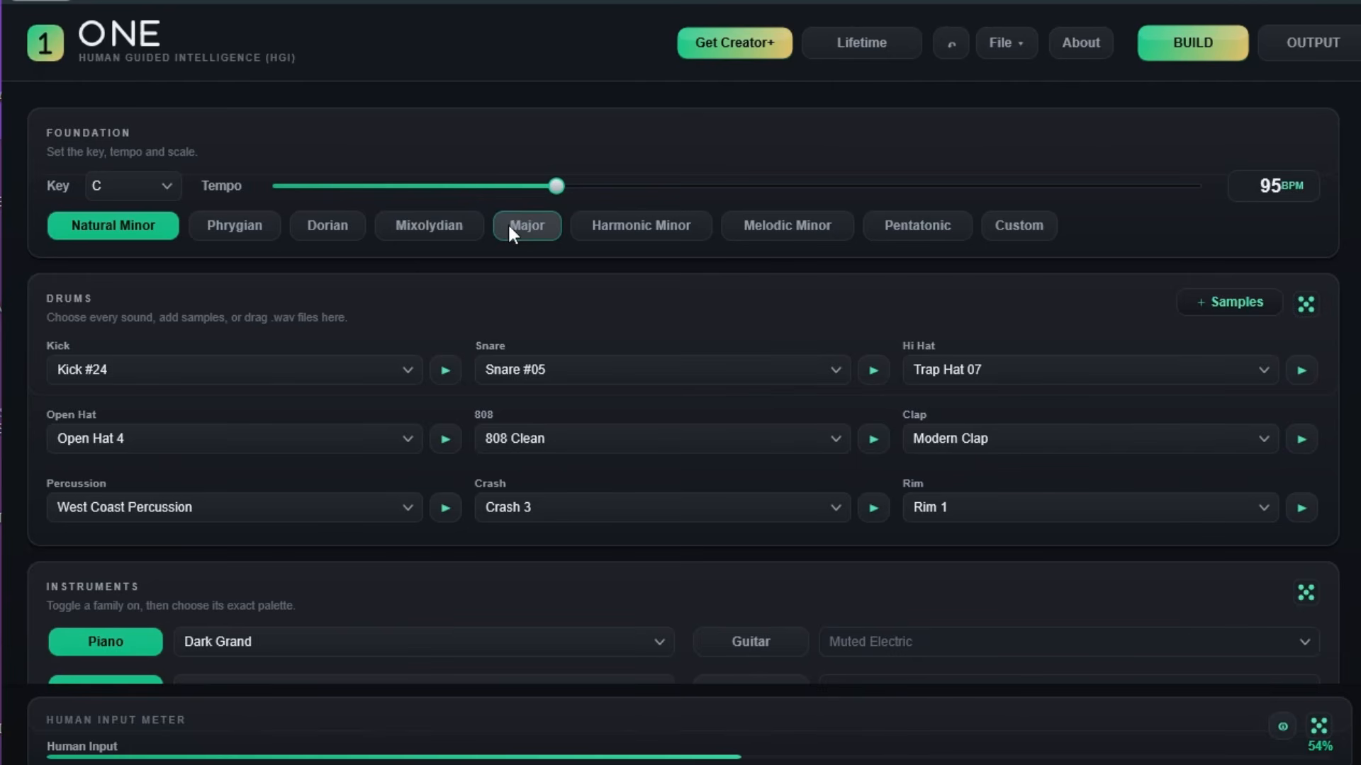
pyautogui.click(1011, 225)
pyautogui.scroll(-1, 730, 237)
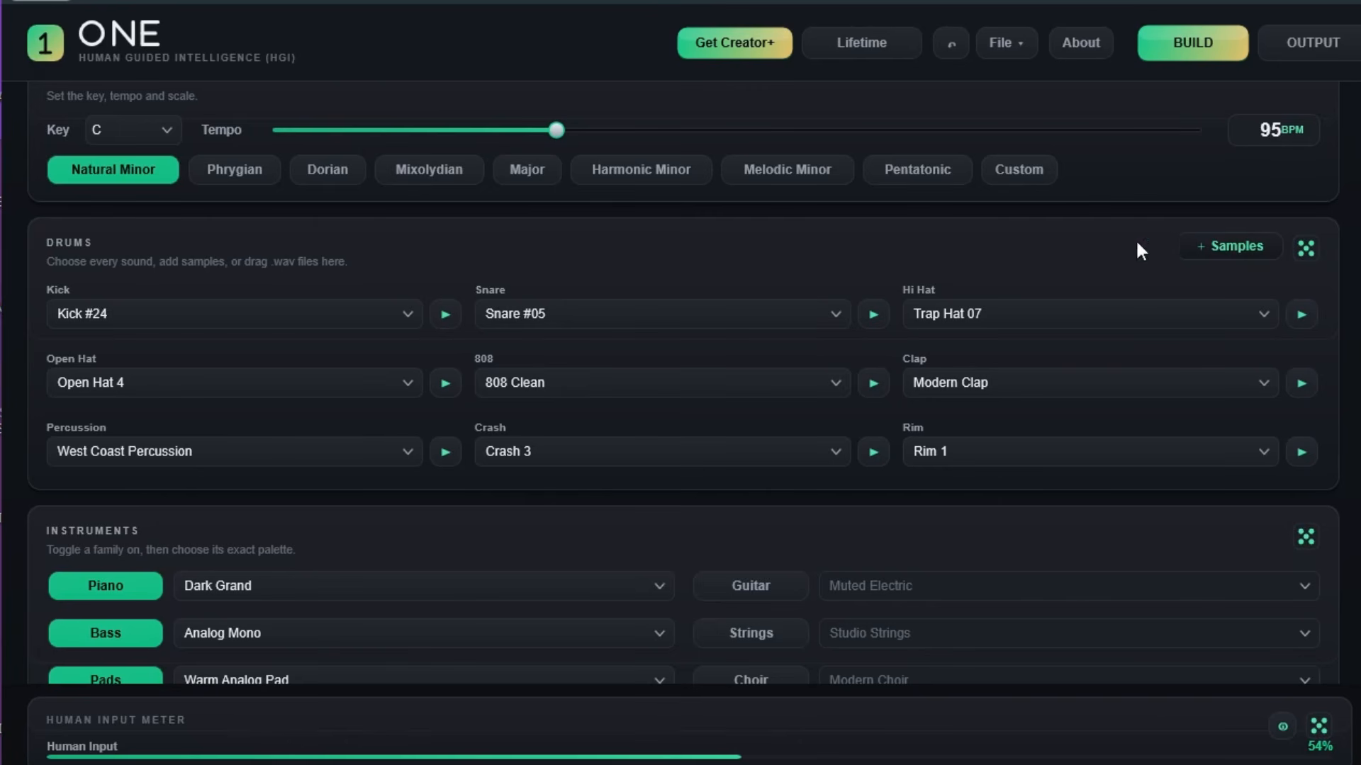
# Check the drum samples option and browse the available Piano palettes.
pyautogui.click(1194, 245)
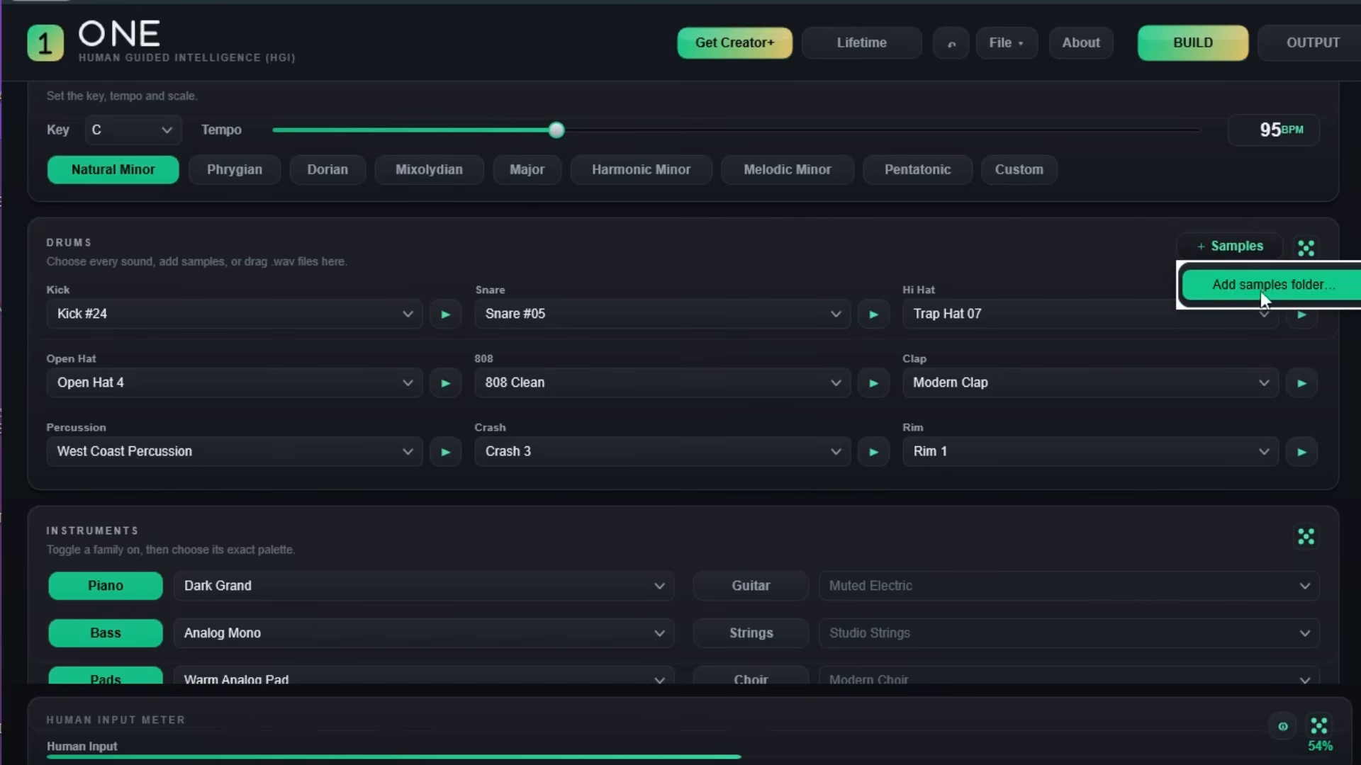
pyautogui.click(929, 258)
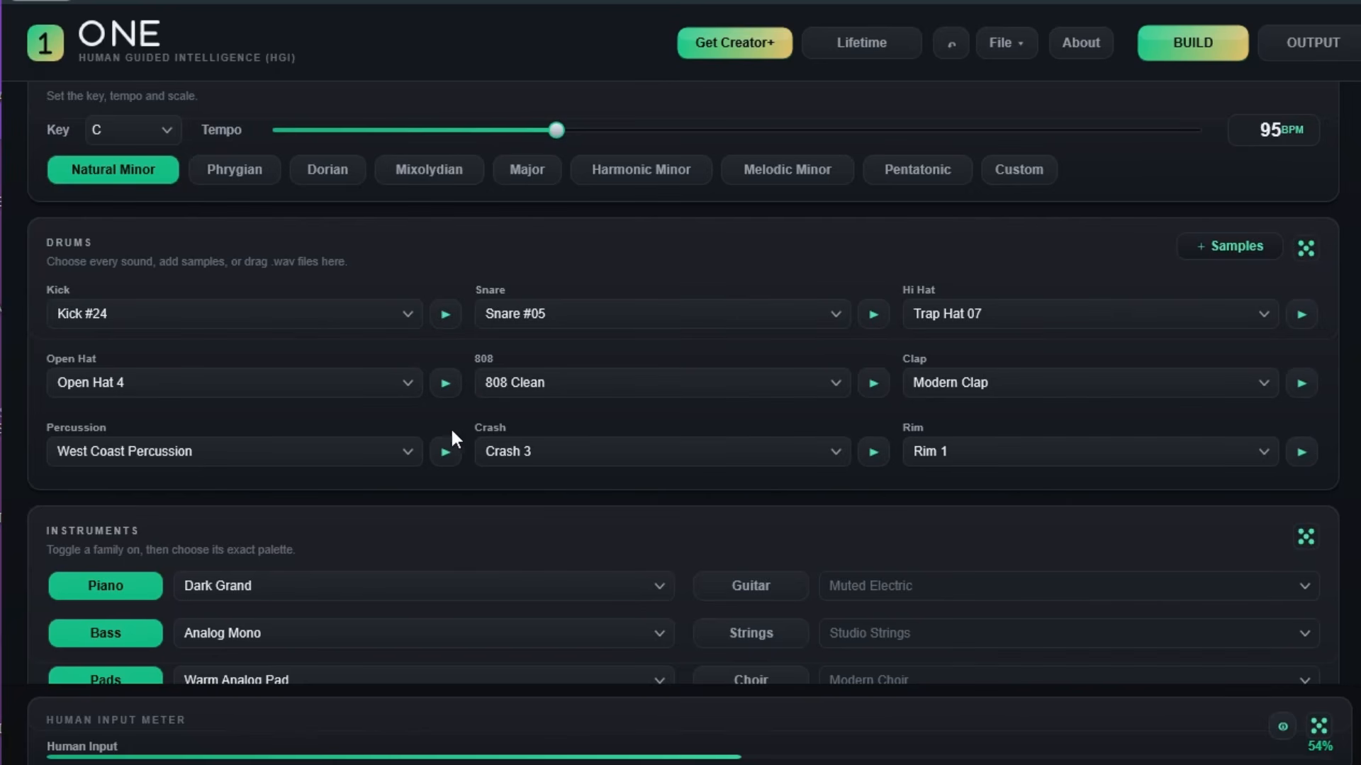
pyautogui.scroll(-4, 449, 427)
pyautogui.click(622, 311)
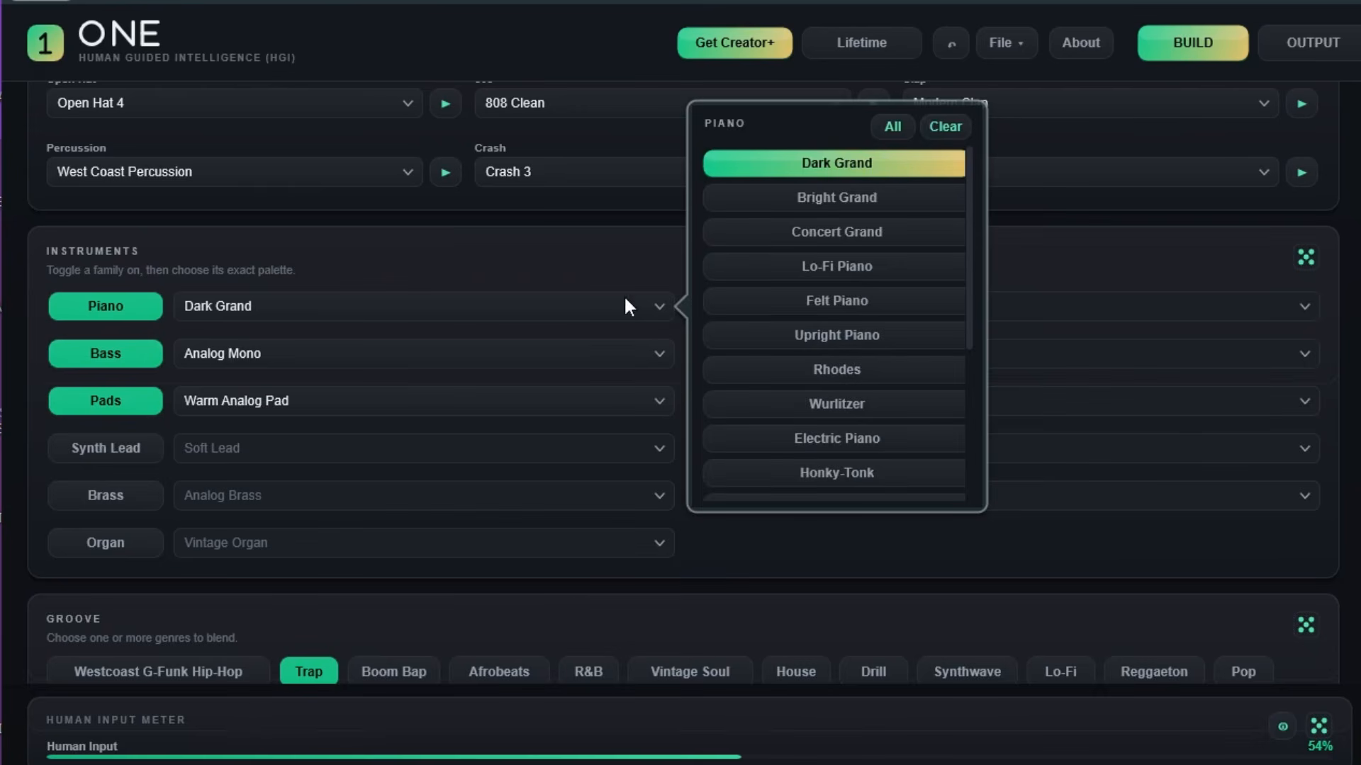
# Scroll to the bottom of the settings and compose the song.
pyautogui.scroll(-2, 829, 276)
pyautogui.scroll(-4, 247, 305)
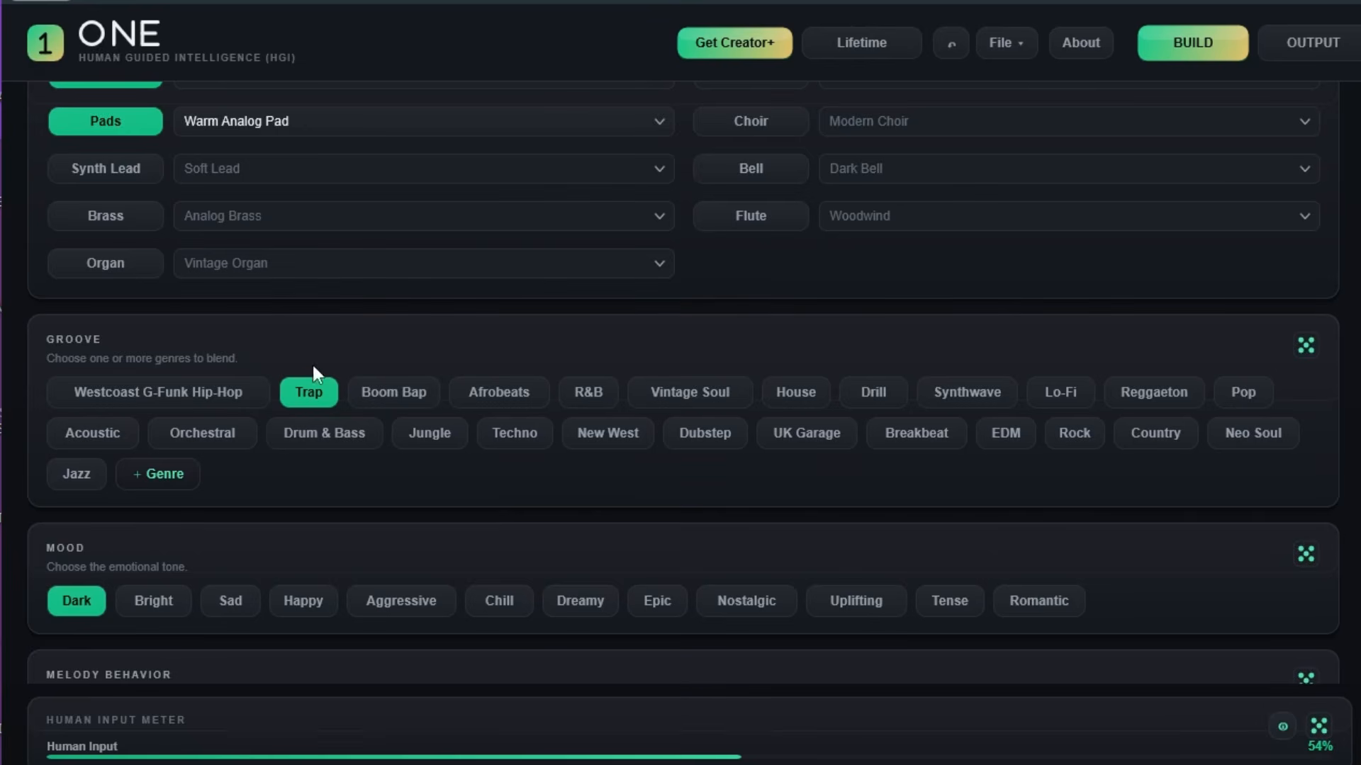
pyautogui.scroll(-4, 138, 391)
pyautogui.scroll(-2, 108, 326)
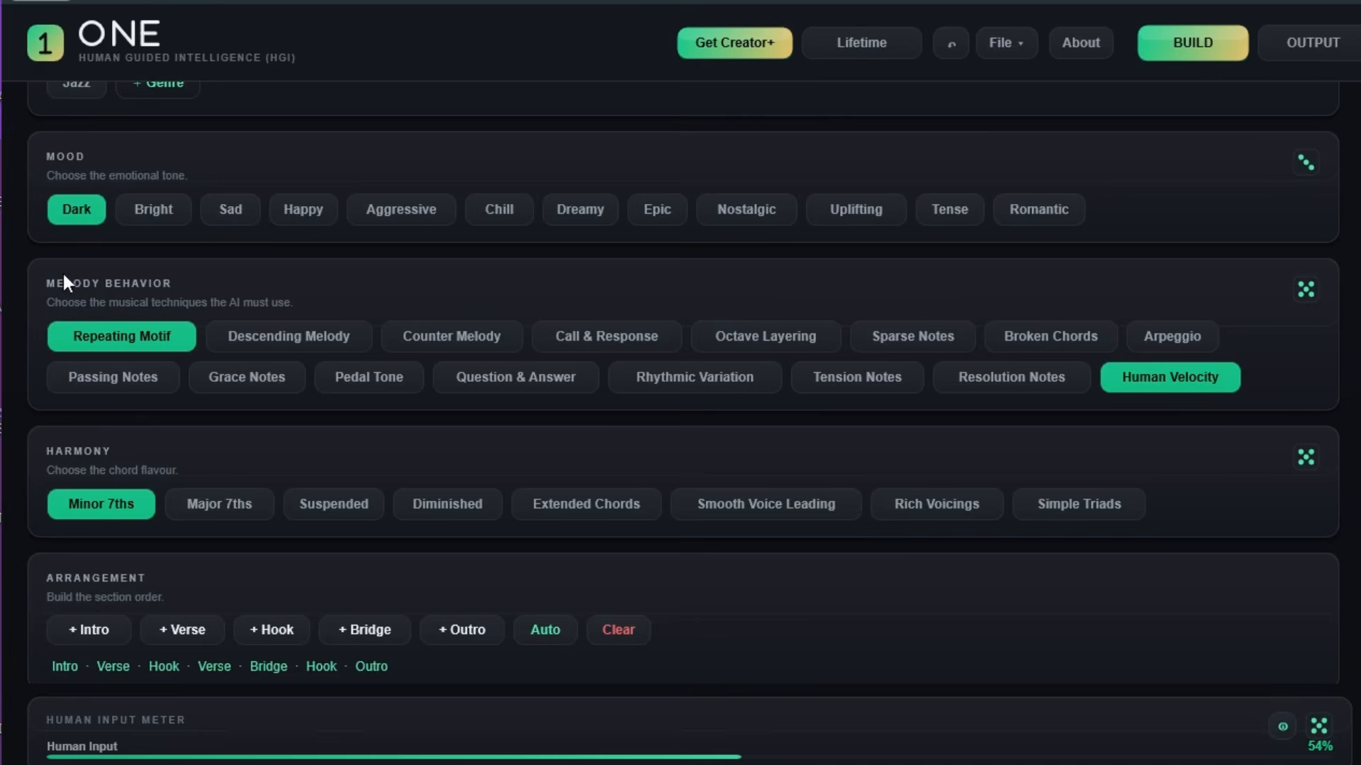
pyautogui.scroll(-1, 212, 468)
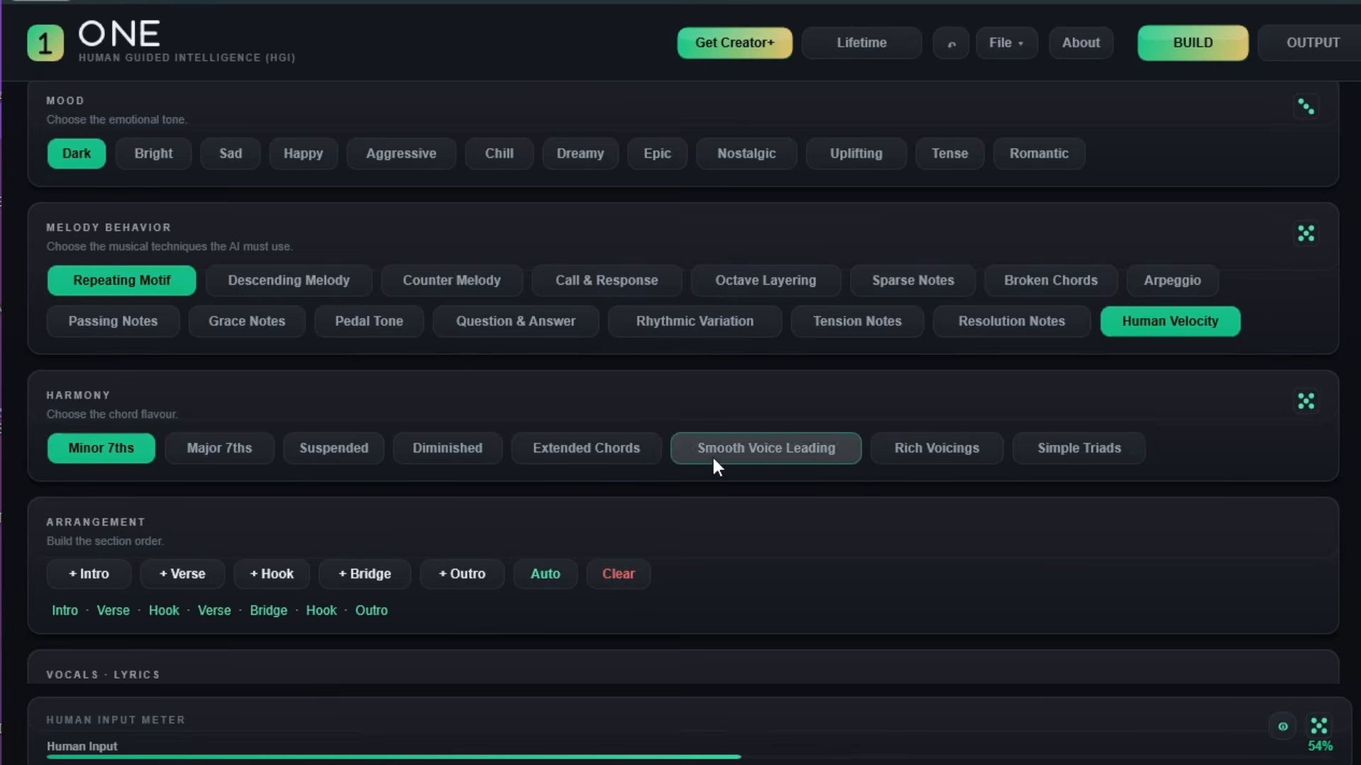
pyautogui.scroll(-4, 298, 497)
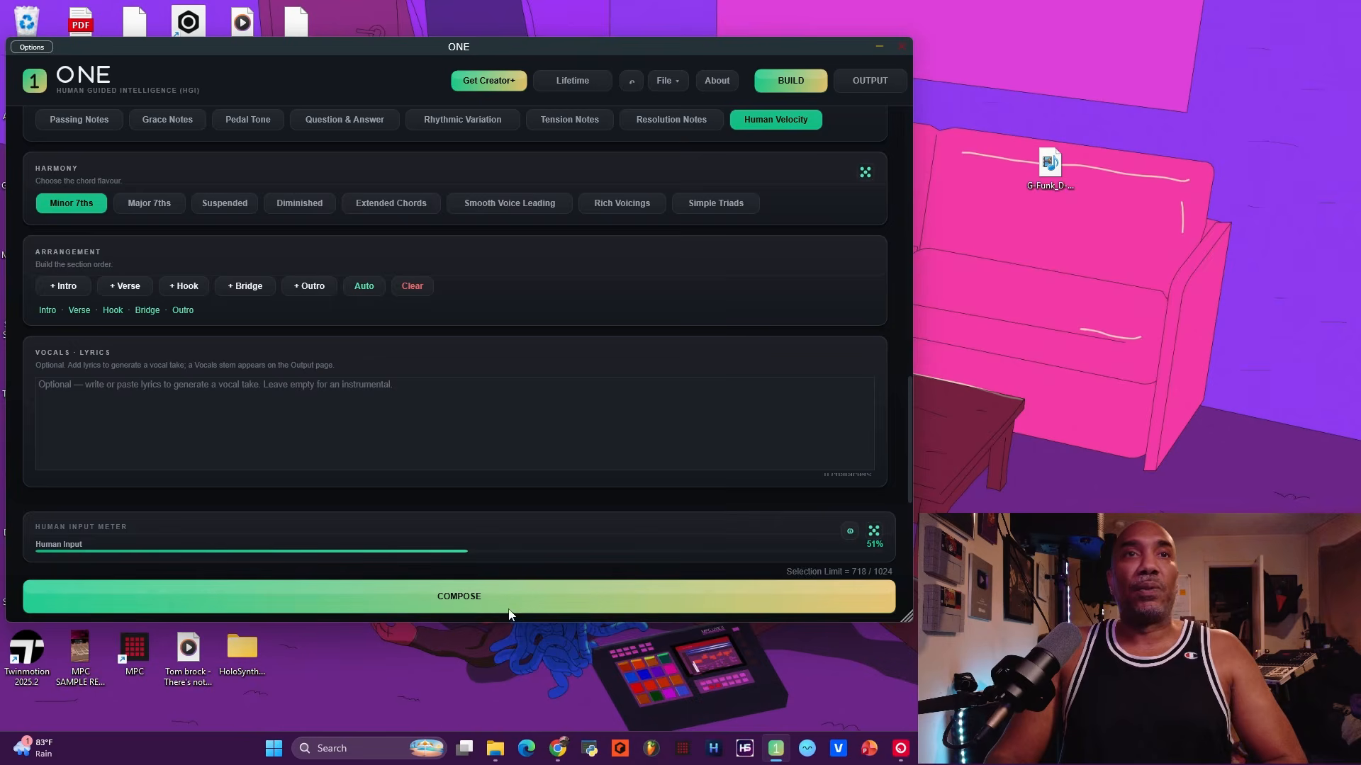
pyautogui.click(509, 610)
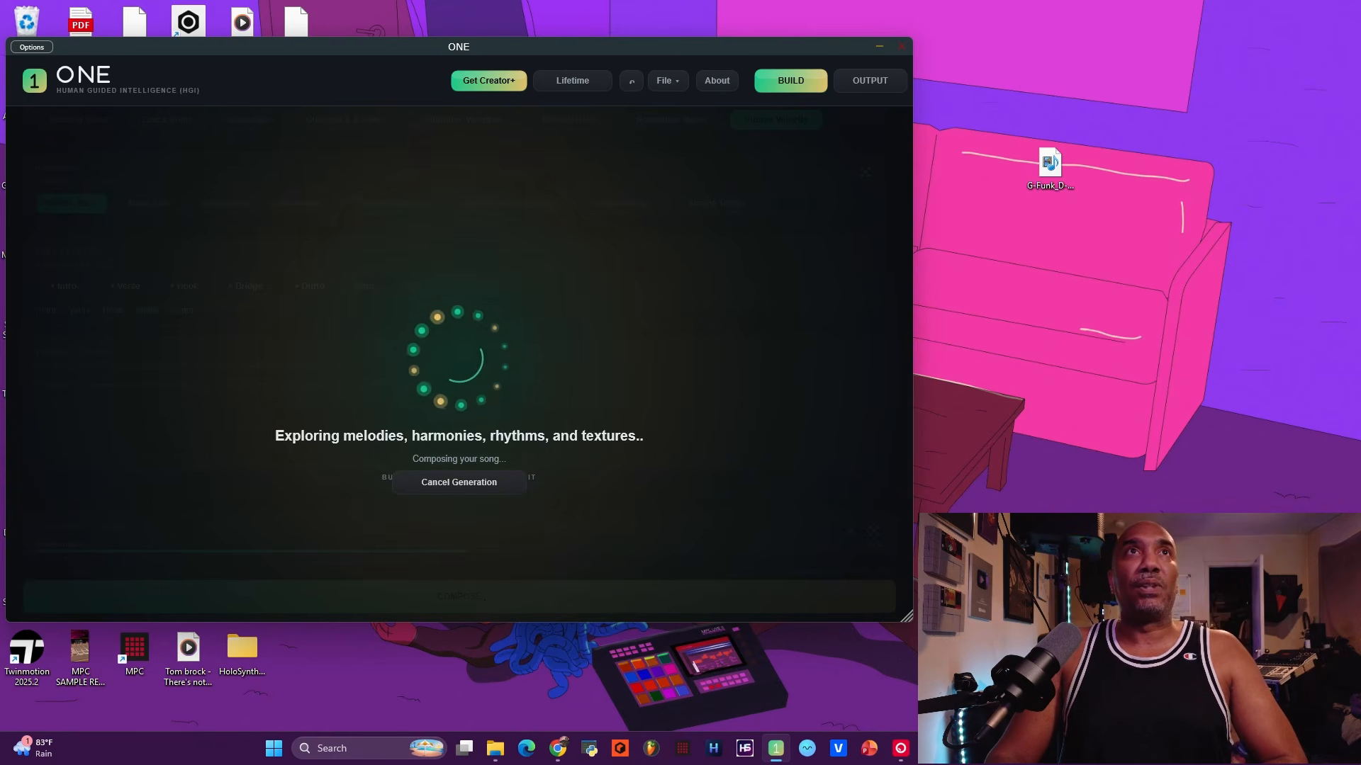
# Open the finished song's OUTPUT view with its Drums, Bass, Piano, Guitar and Melodic stems.
pyautogui.click(565, 151)
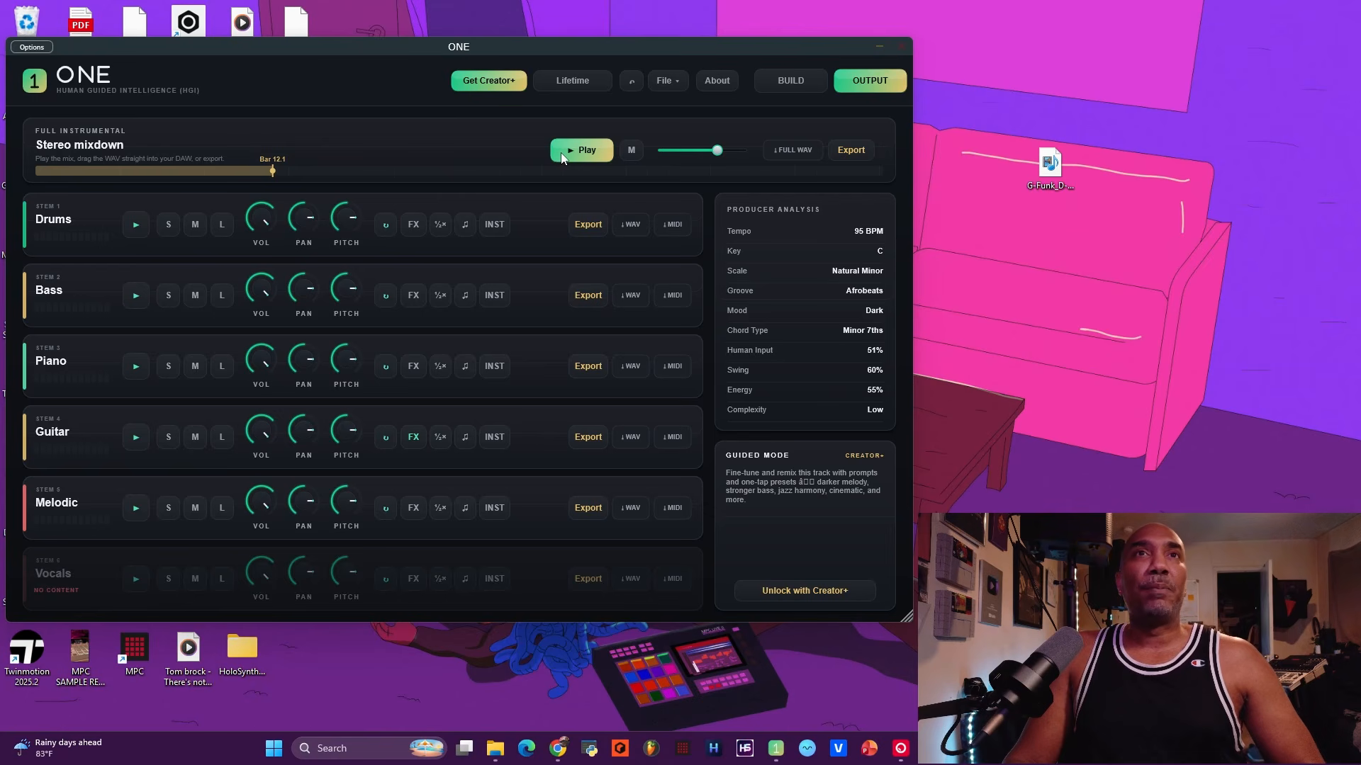
# Play the mixdown, mute then unmute the Drums and Melodic stems, and adjust Drums pan.
pyautogui.click(563, 158)
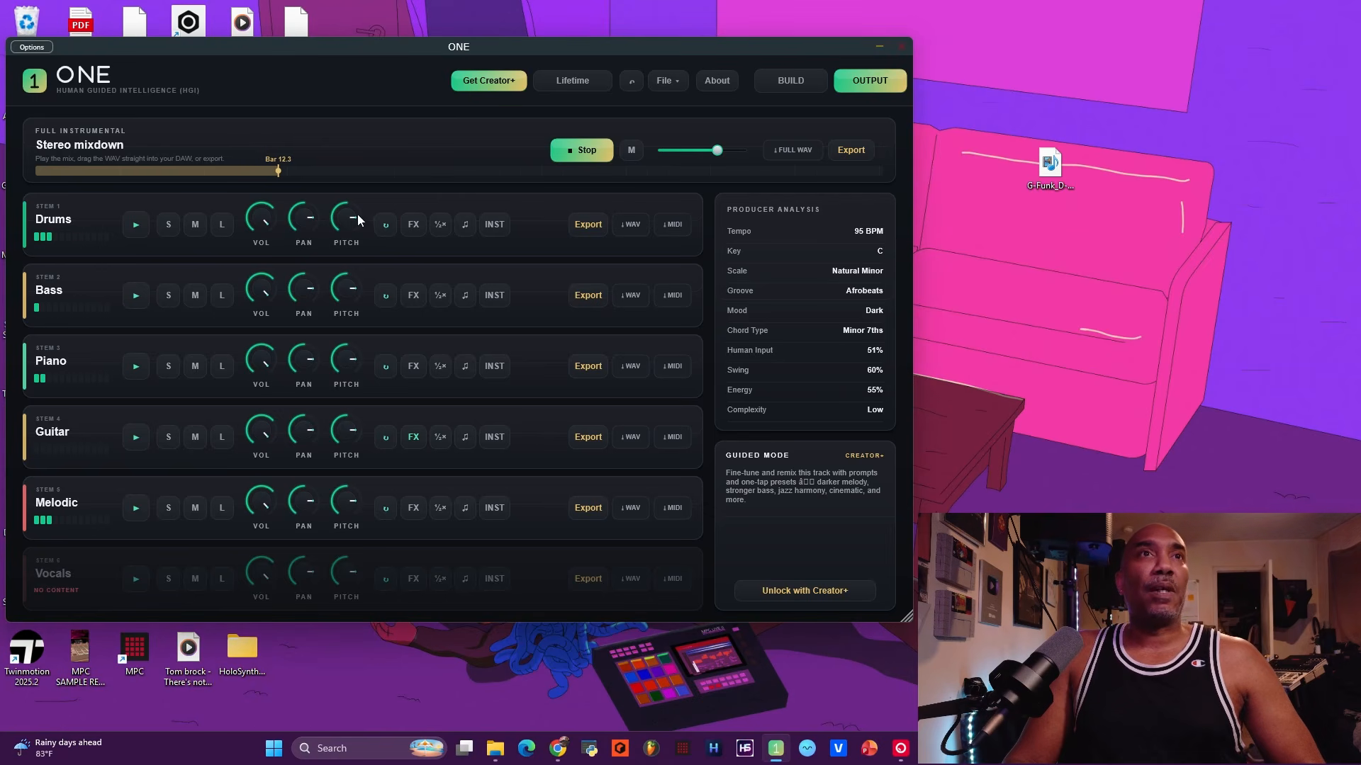
pyautogui.click(193, 225)
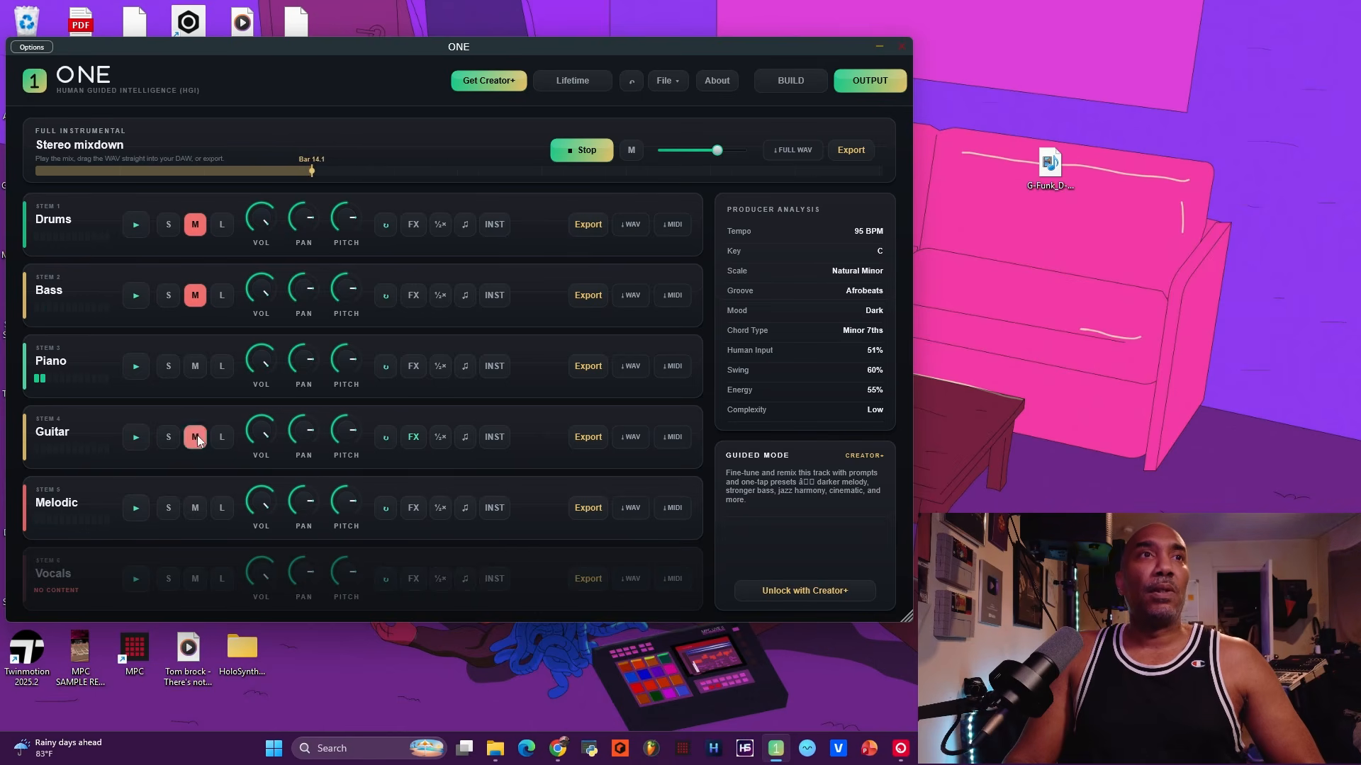
pyautogui.click(194, 516)
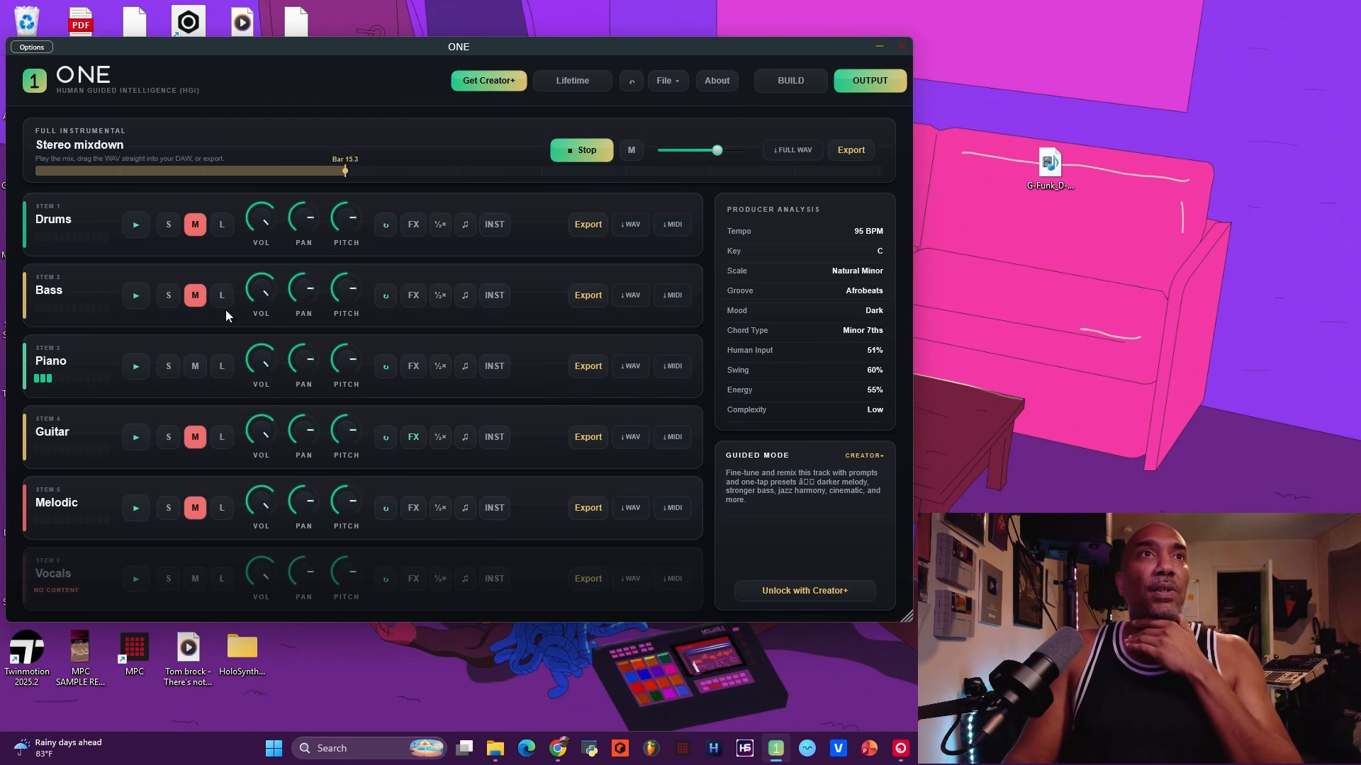
pyautogui.click(194, 224)
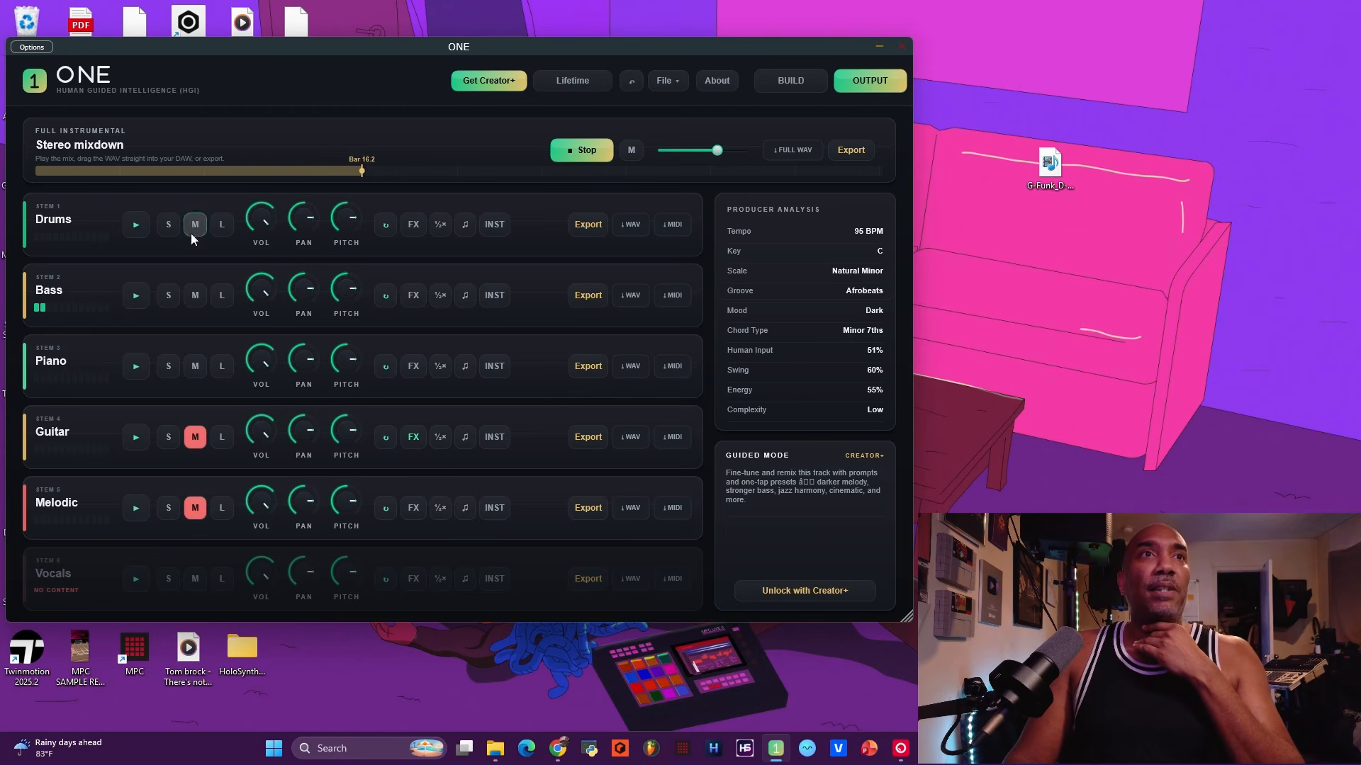
pyautogui.click(195, 510)
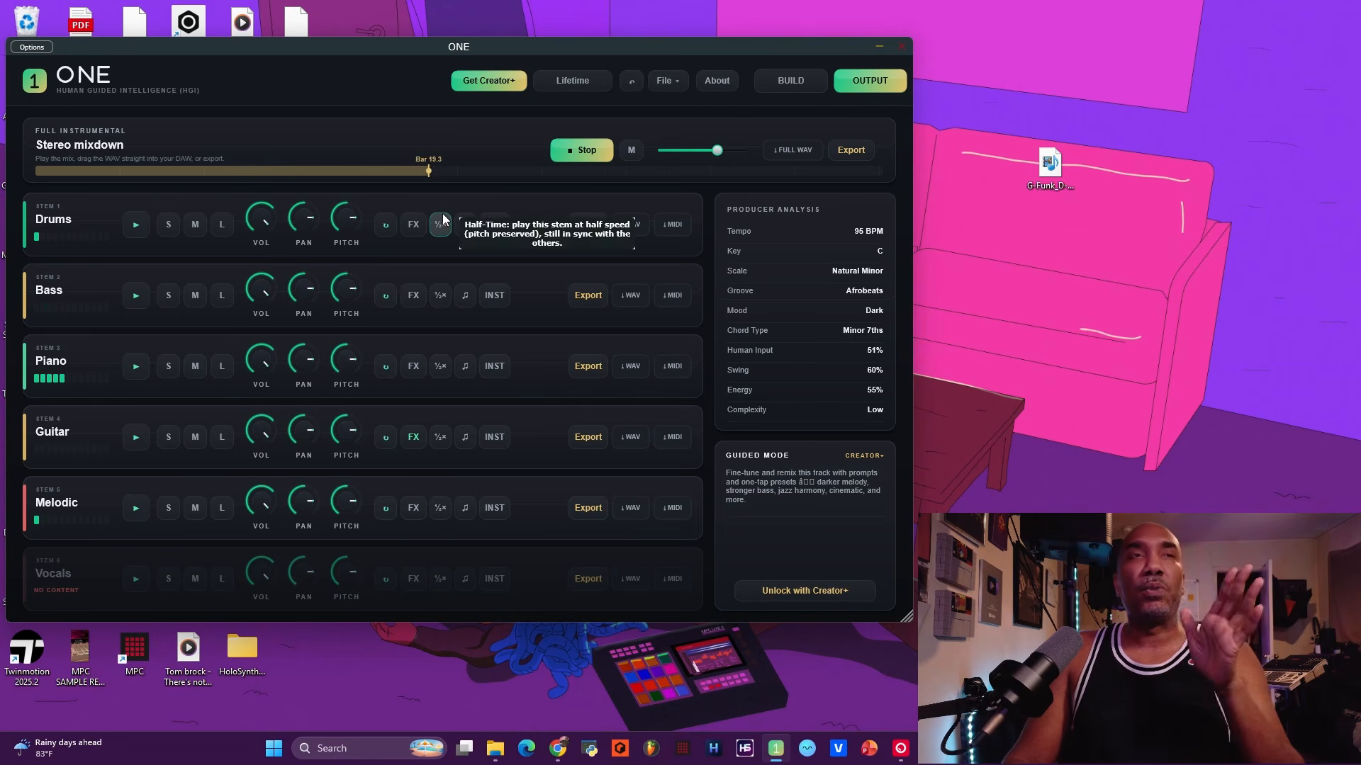
pyautogui.moveTo(340, 326); pyautogui.dragTo(321, 283)
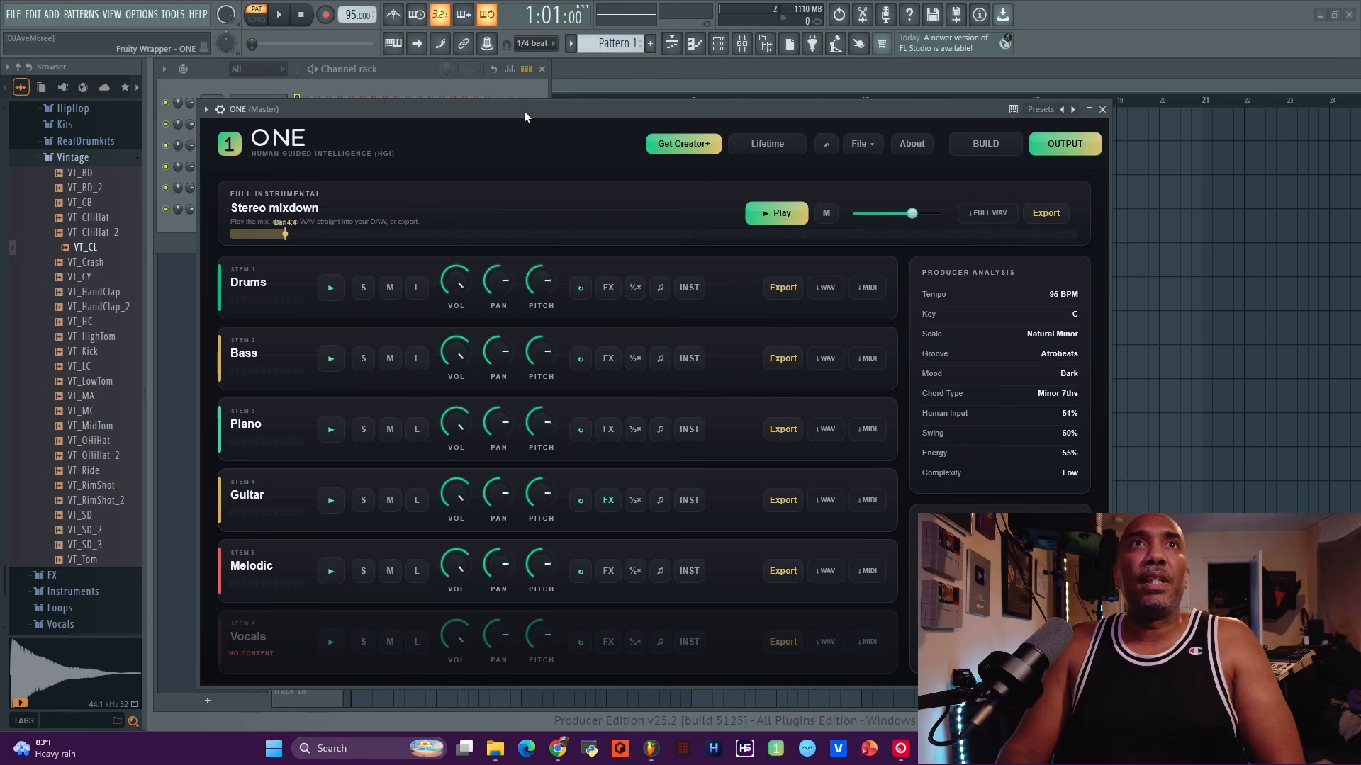
# Shift the ONE window right, play the mixdown, and drag the Piano MIDI into the channel rack.
pyautogui.moveTo(525, 111)
pyautogui.mouseDown()
pyautogui.moveTo(478, 95)
pyautogui.moveTo(558, 116)
pyautogui.moveTo(508, 105)
pyautogui.mouseUp()
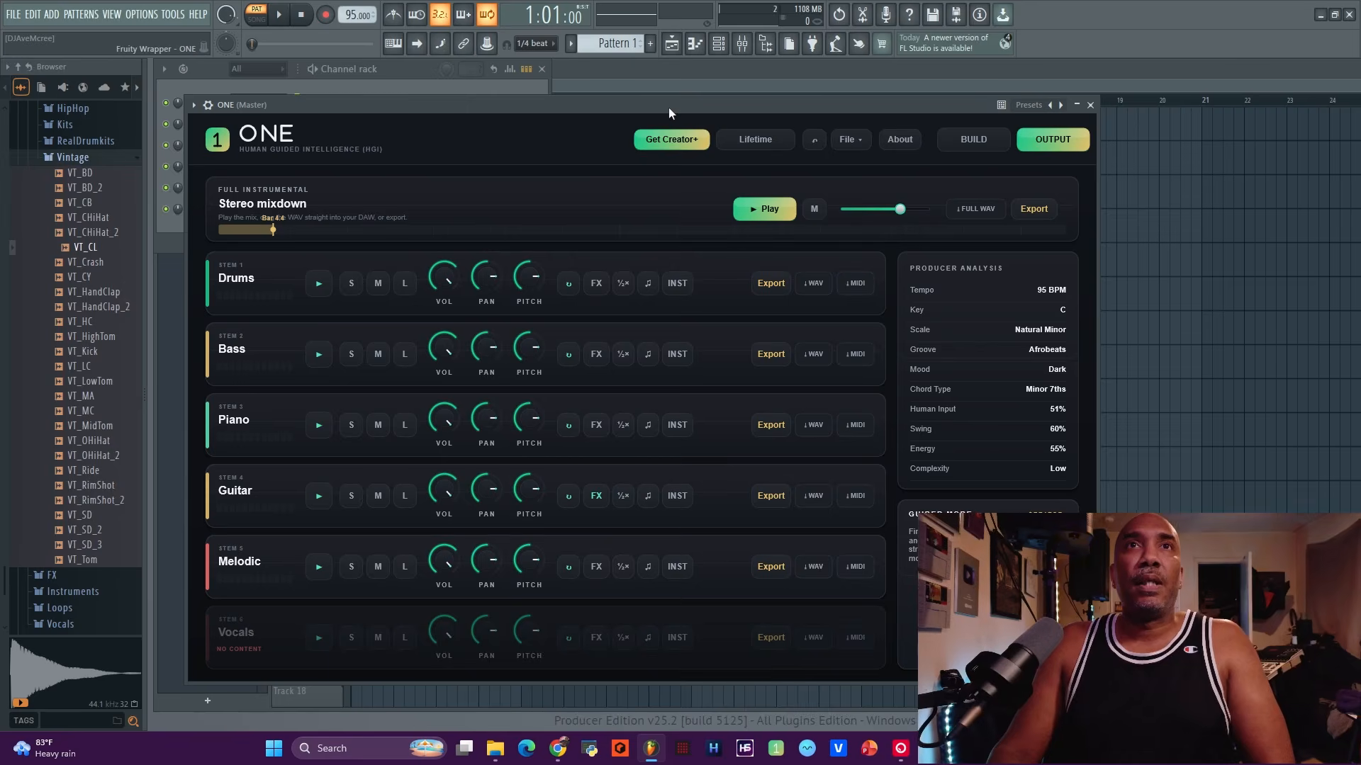
pyautogui.moveTo(669, 108); pyautogui.dragTo(745, 128)
pyautogui.click(847, 232)
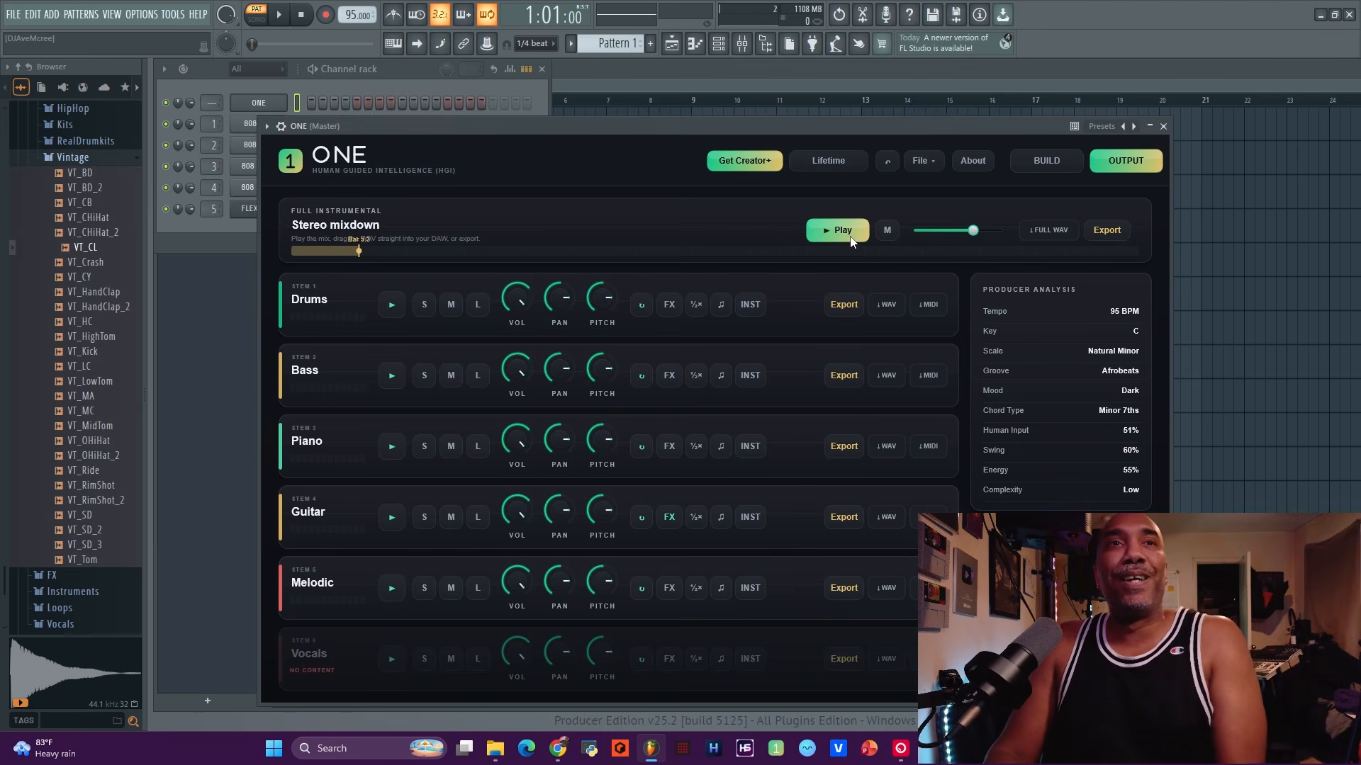
pyautogui.moveTo(621, 125); pyautogui.dragTo(778, 129)
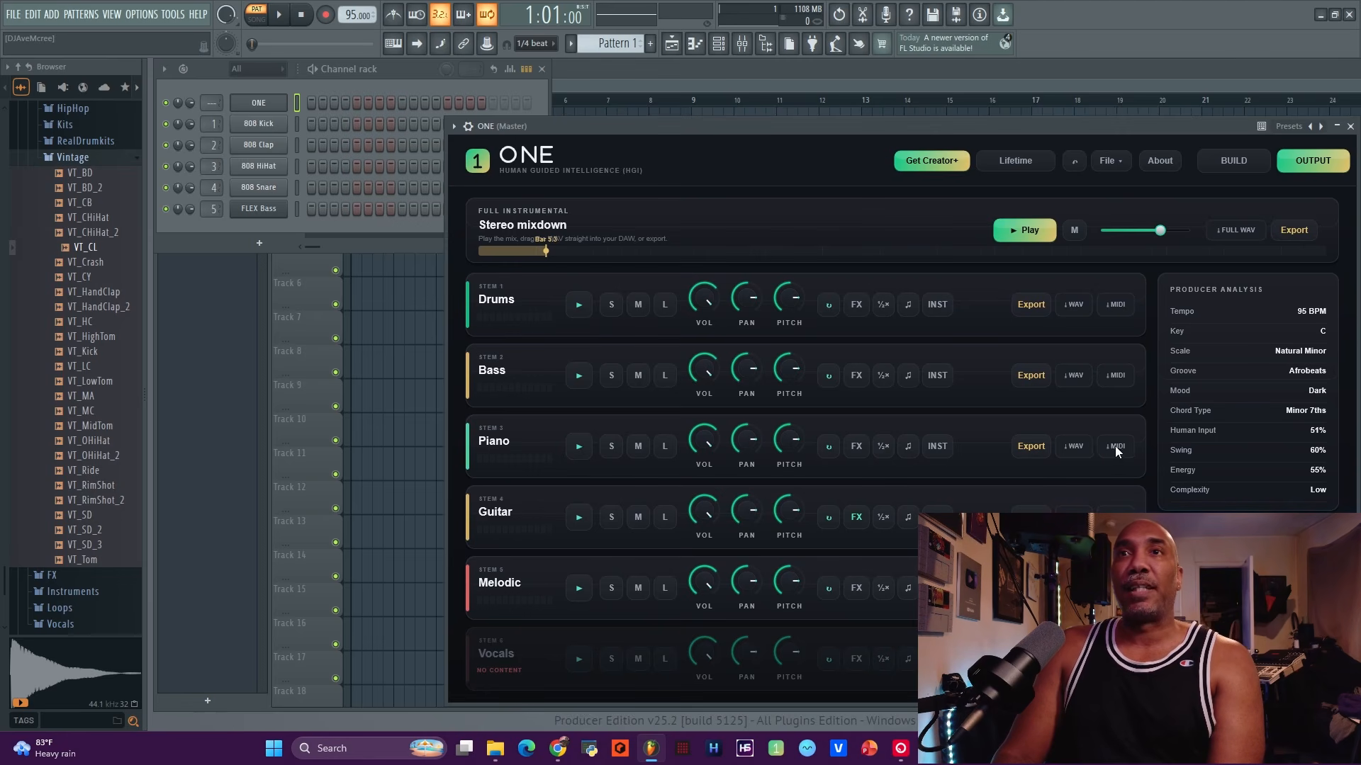
pyautogui.moveTo(1113, 447); pyautogui.dragTo(319, 128)
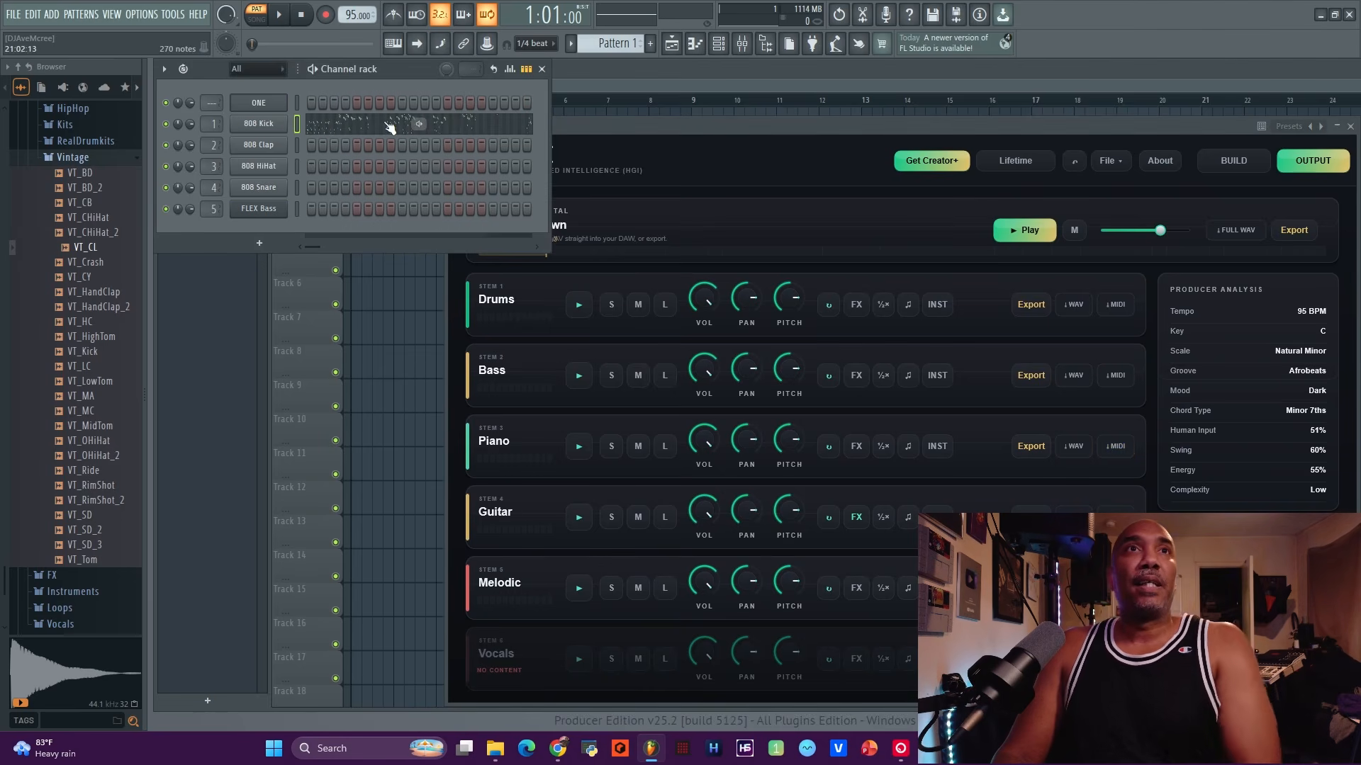
# Close the 808 Kick piano roll and bring up its channel menu to replace it with Hive.
pyautogui.scroll(-5, 393, 202)
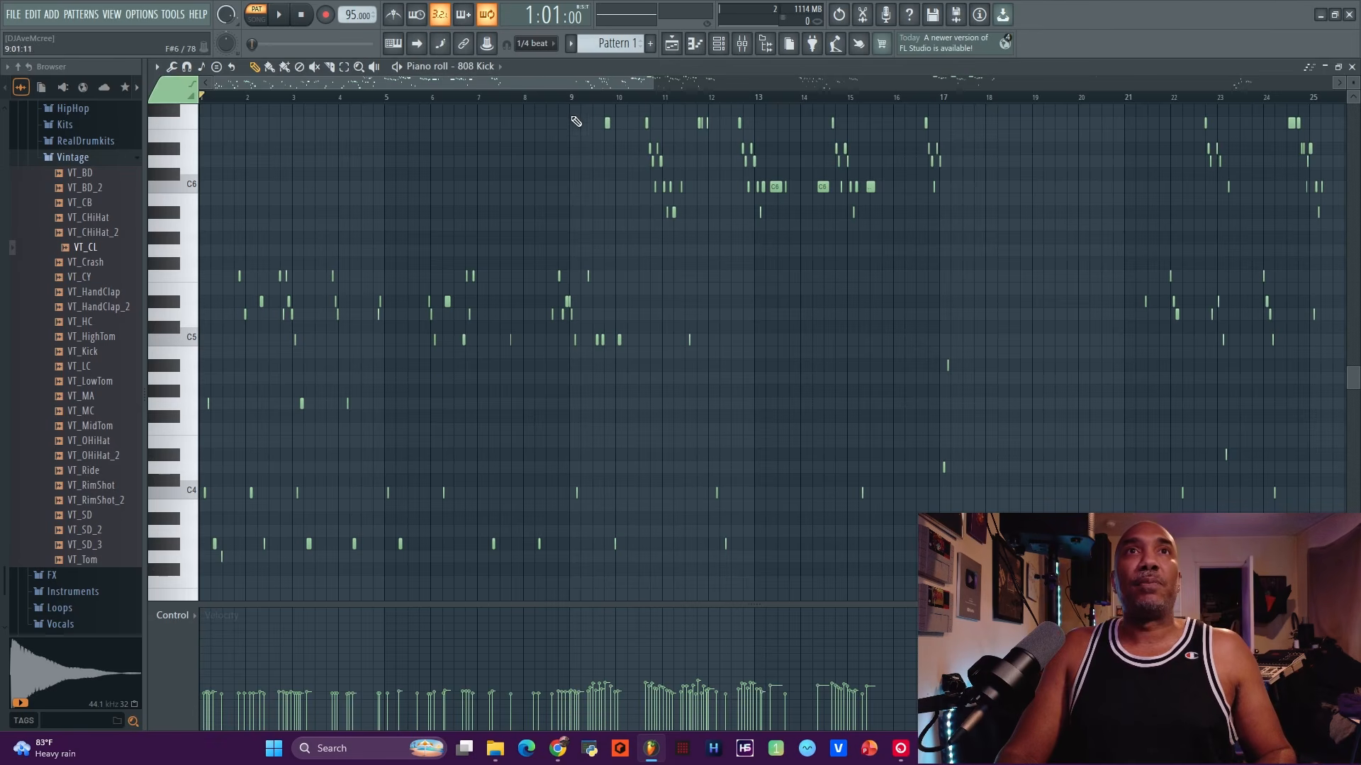
pyautogui.press('F7')
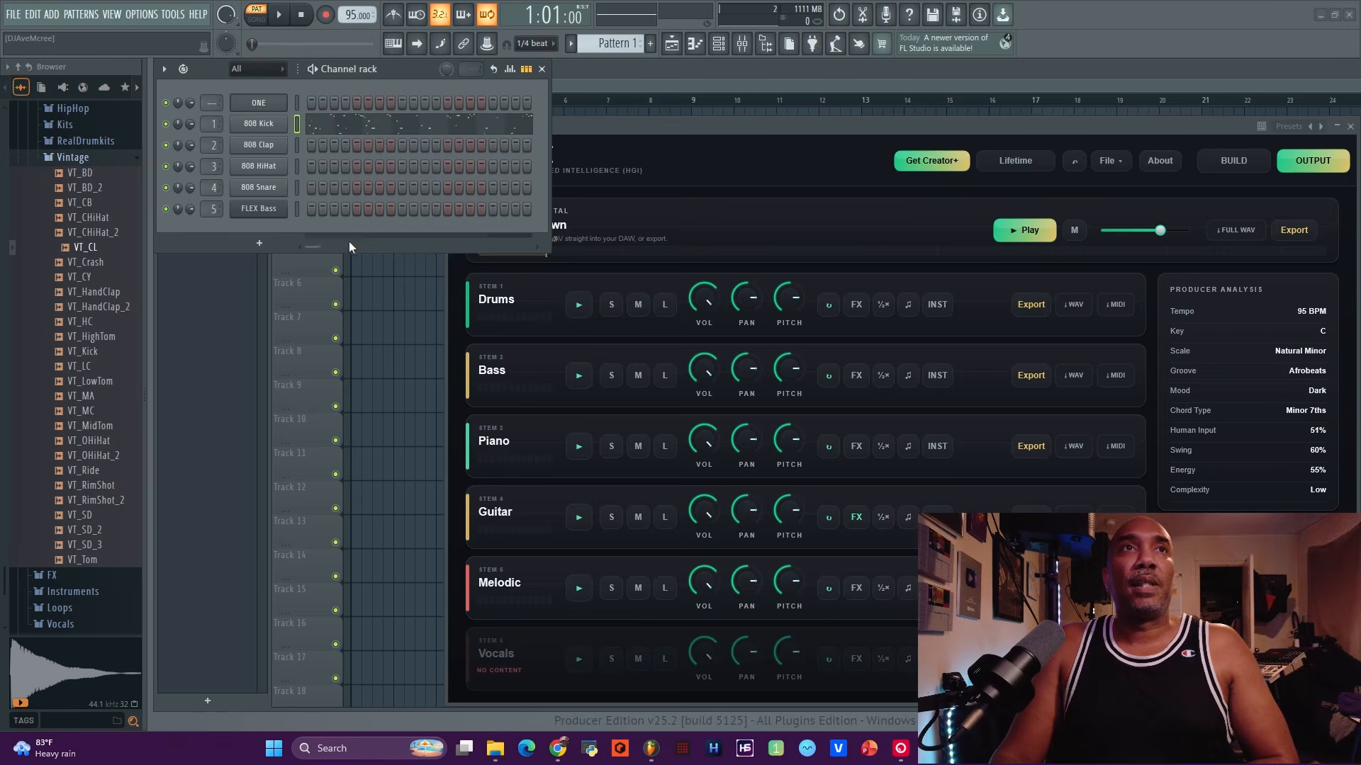
pyautogui.rightClick(247, 125)
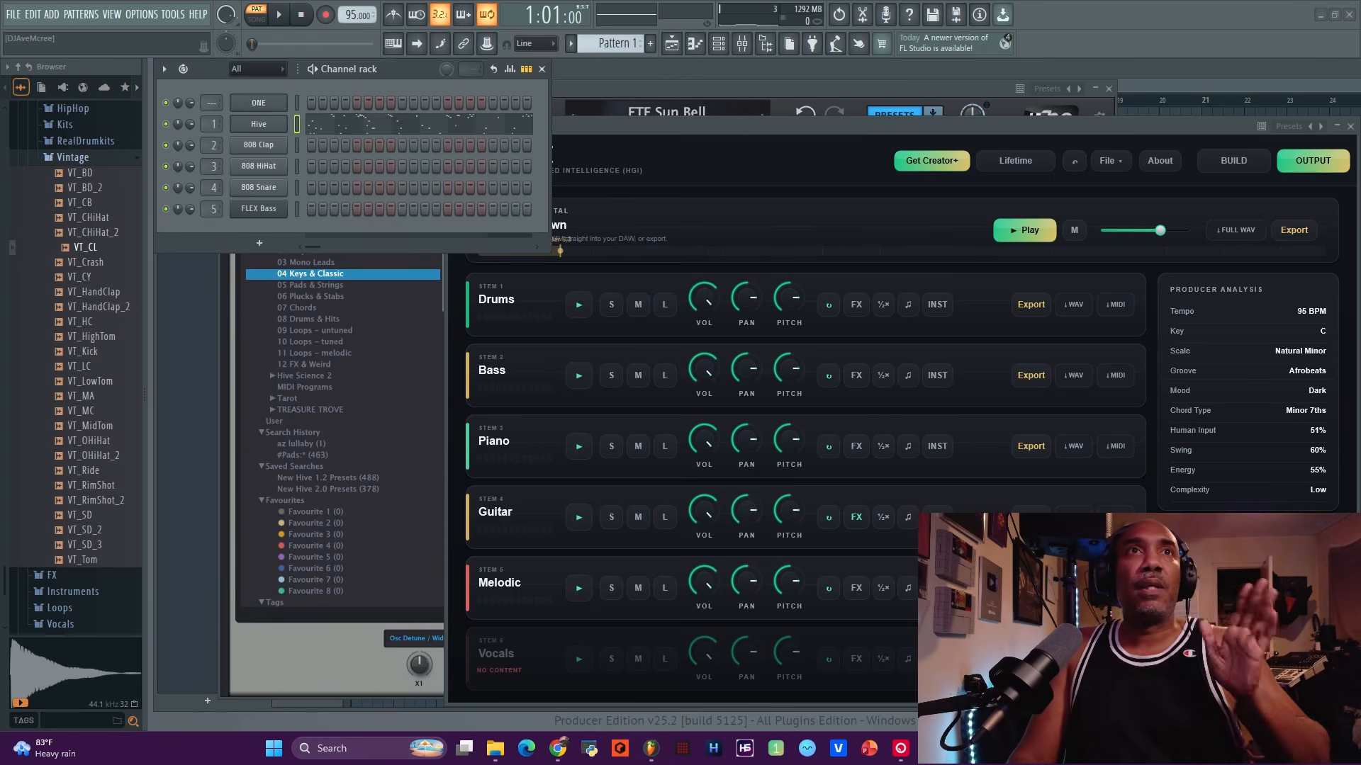
# Review the Hive channel's notes in the piano roll, zooming and checking the snap options.
pyautogui.click(342, 124)
pyautogui.scroll(10, 729, 222)
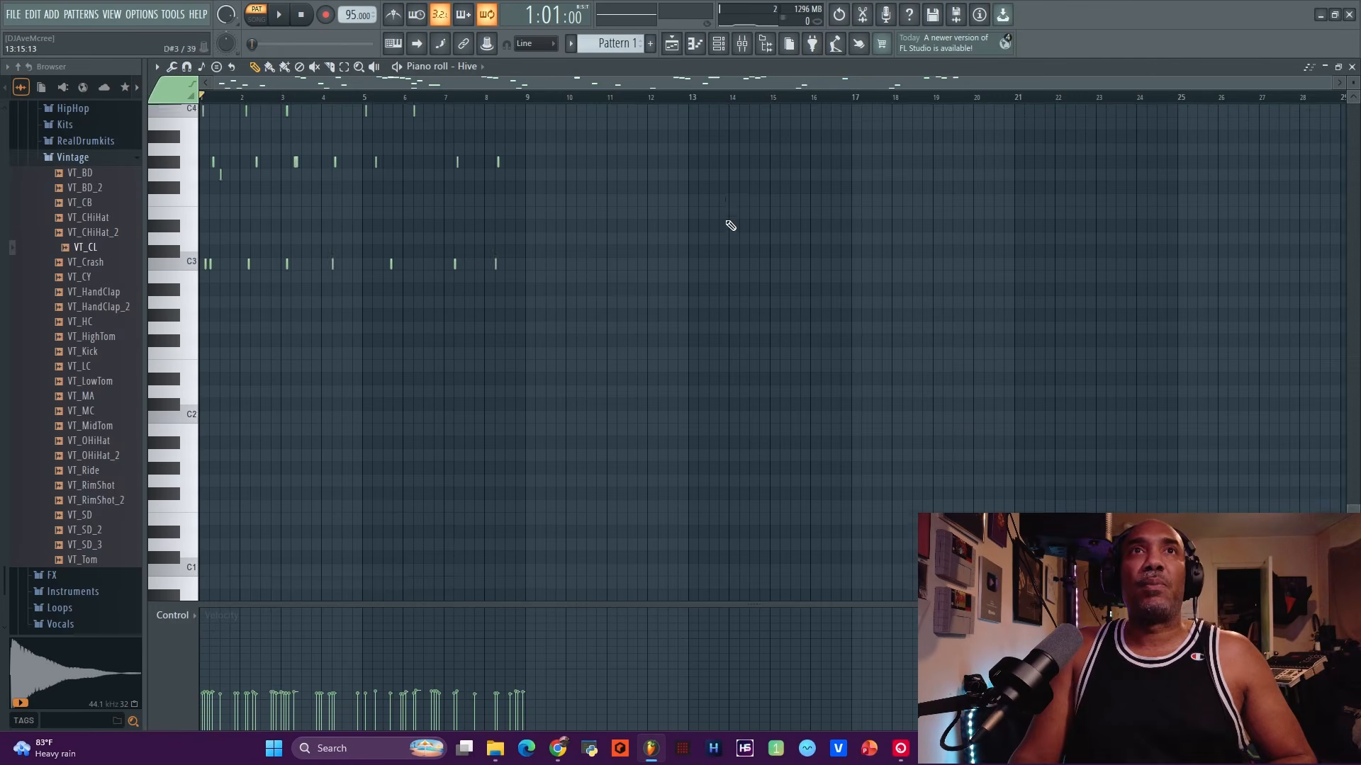
pyautogui.scroll(3, 722, 227)
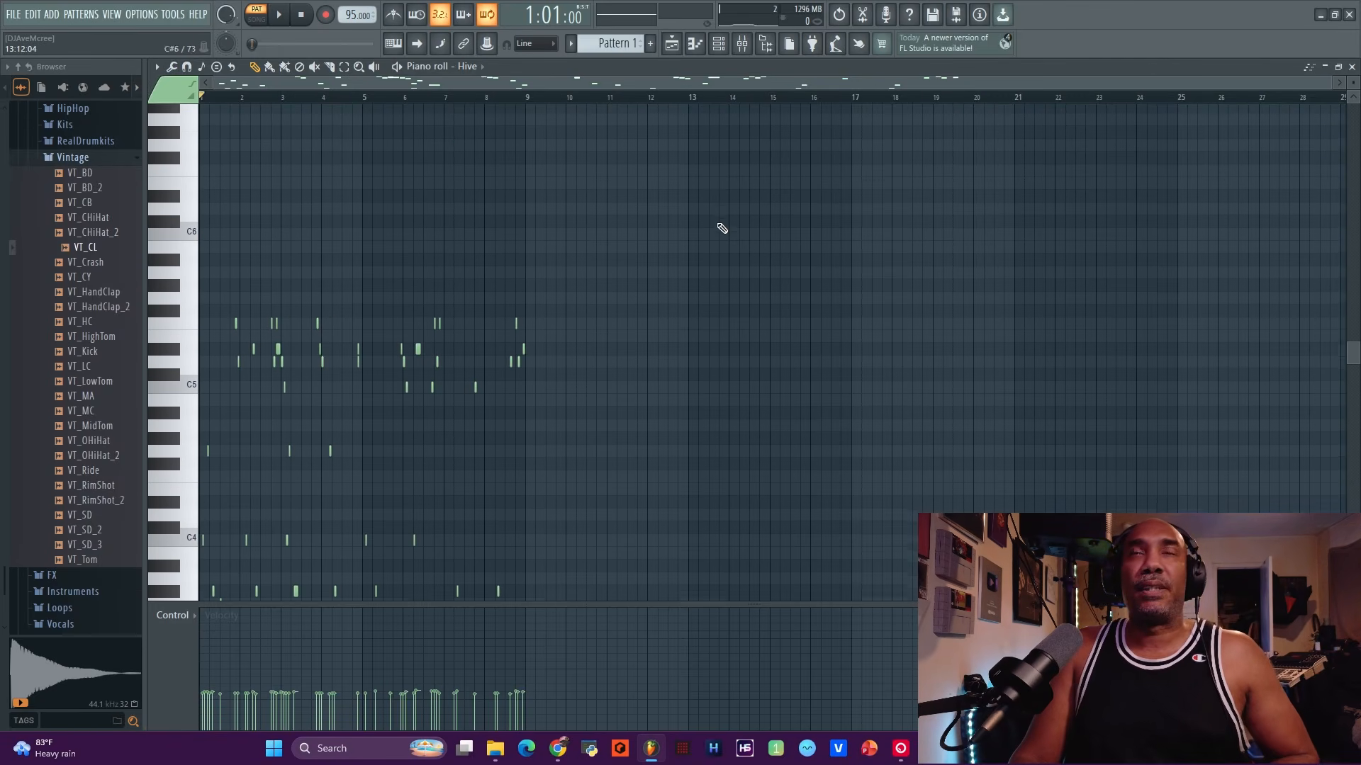
pyautogui.scroll(-6, 719, 221)
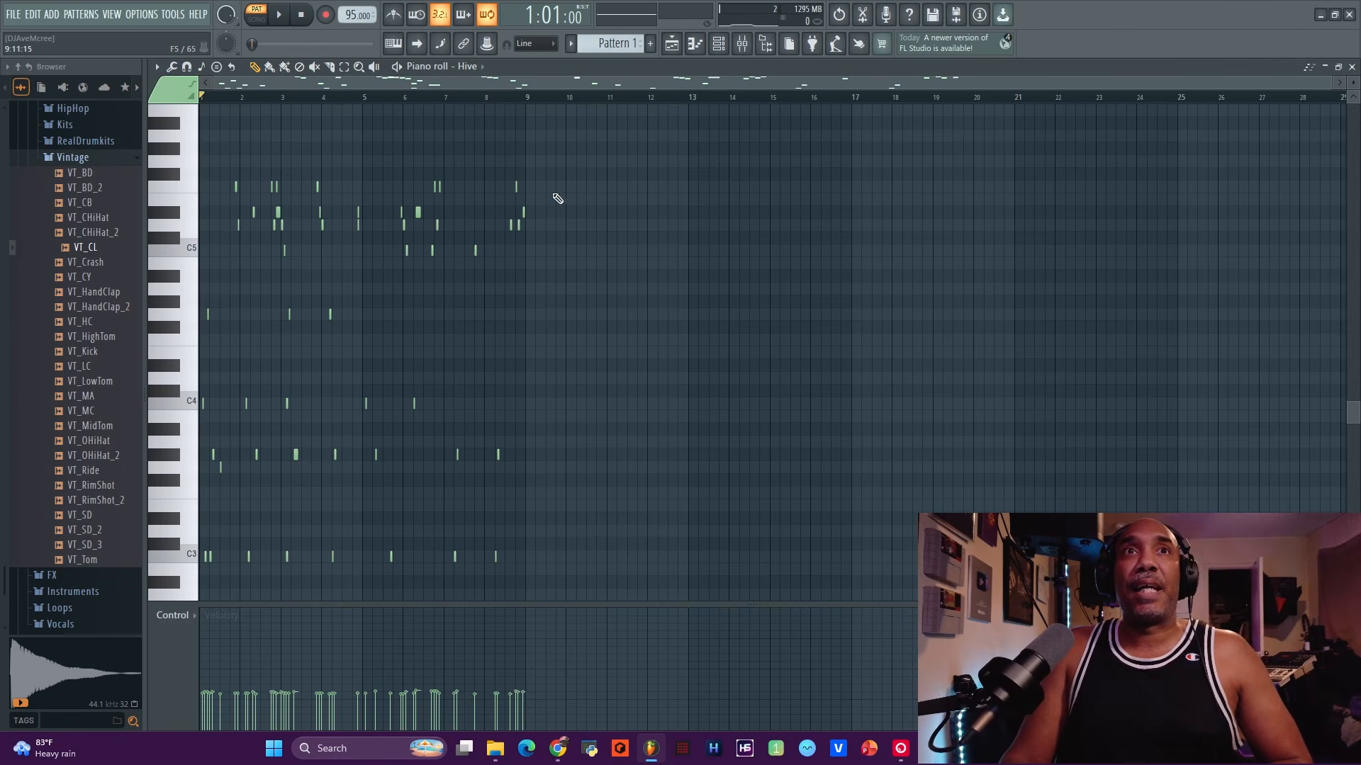
pyautogui.scroll(-5, 625, 169)
pyautogui.scroll(5, 603, 203)
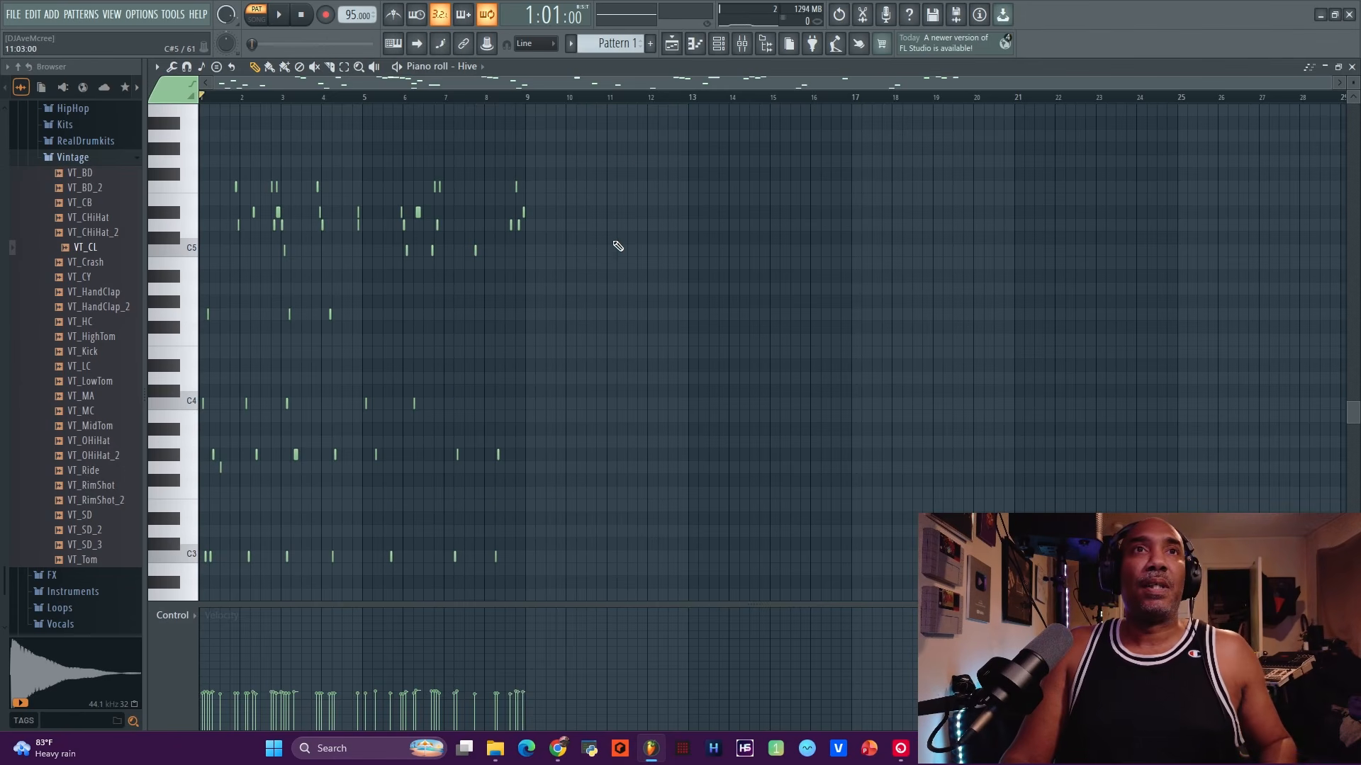
pyautogui.scroll(5, 617, 243)
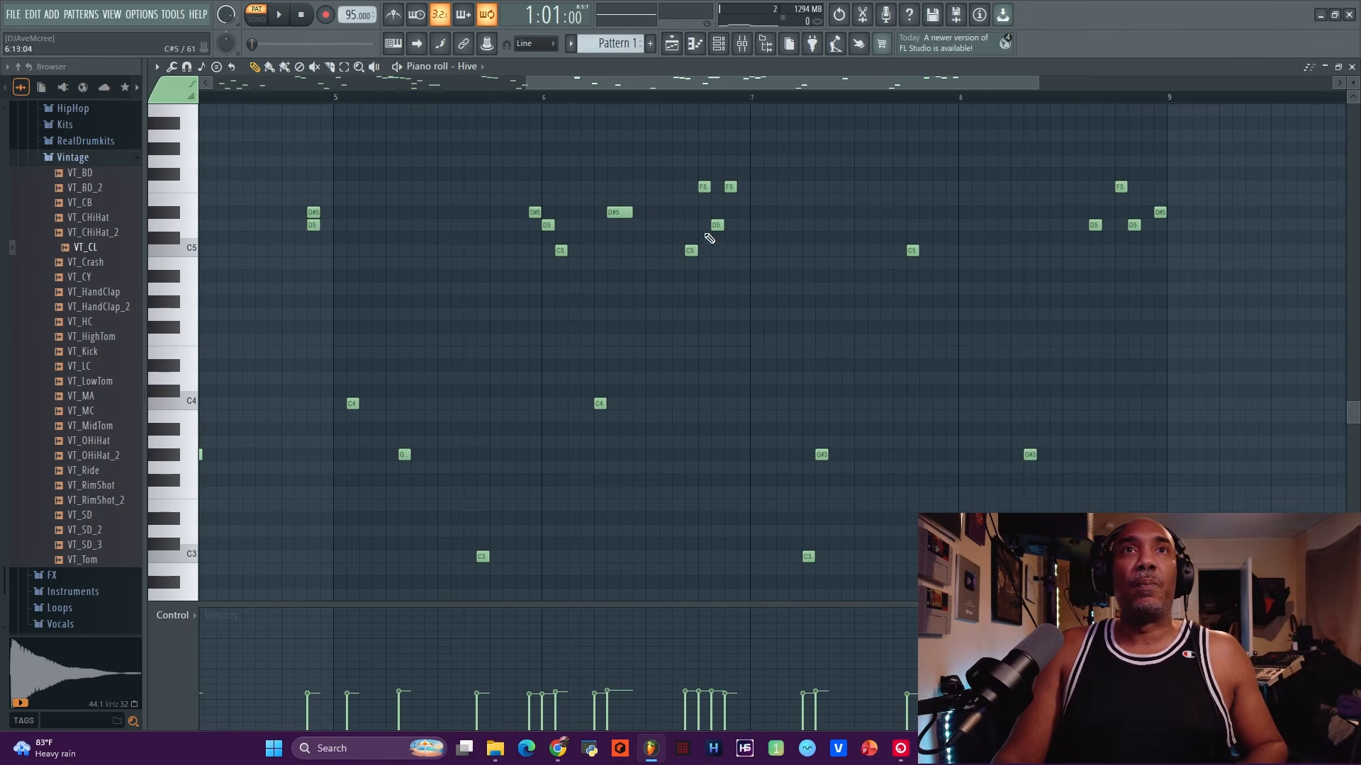
pyautogui.click(535, 43)
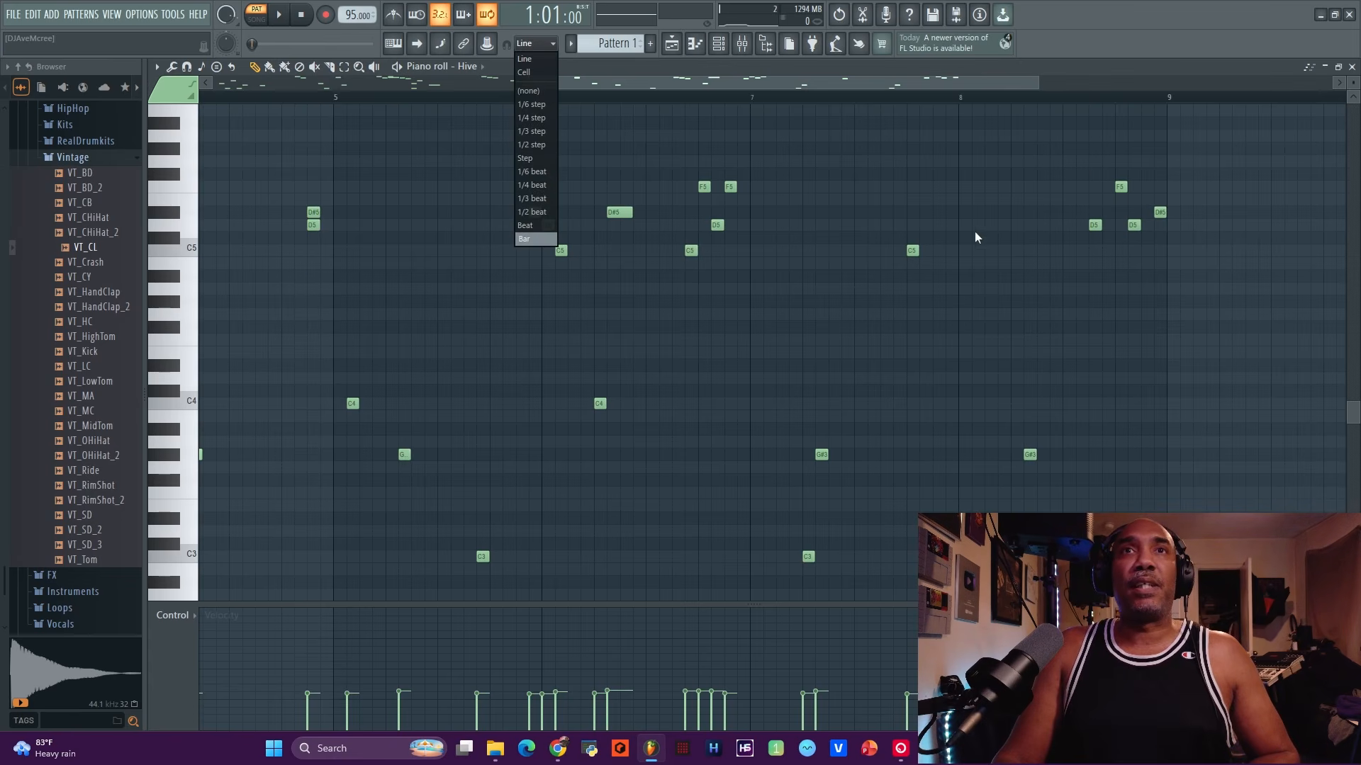
pyautogui.click(1352, 68)
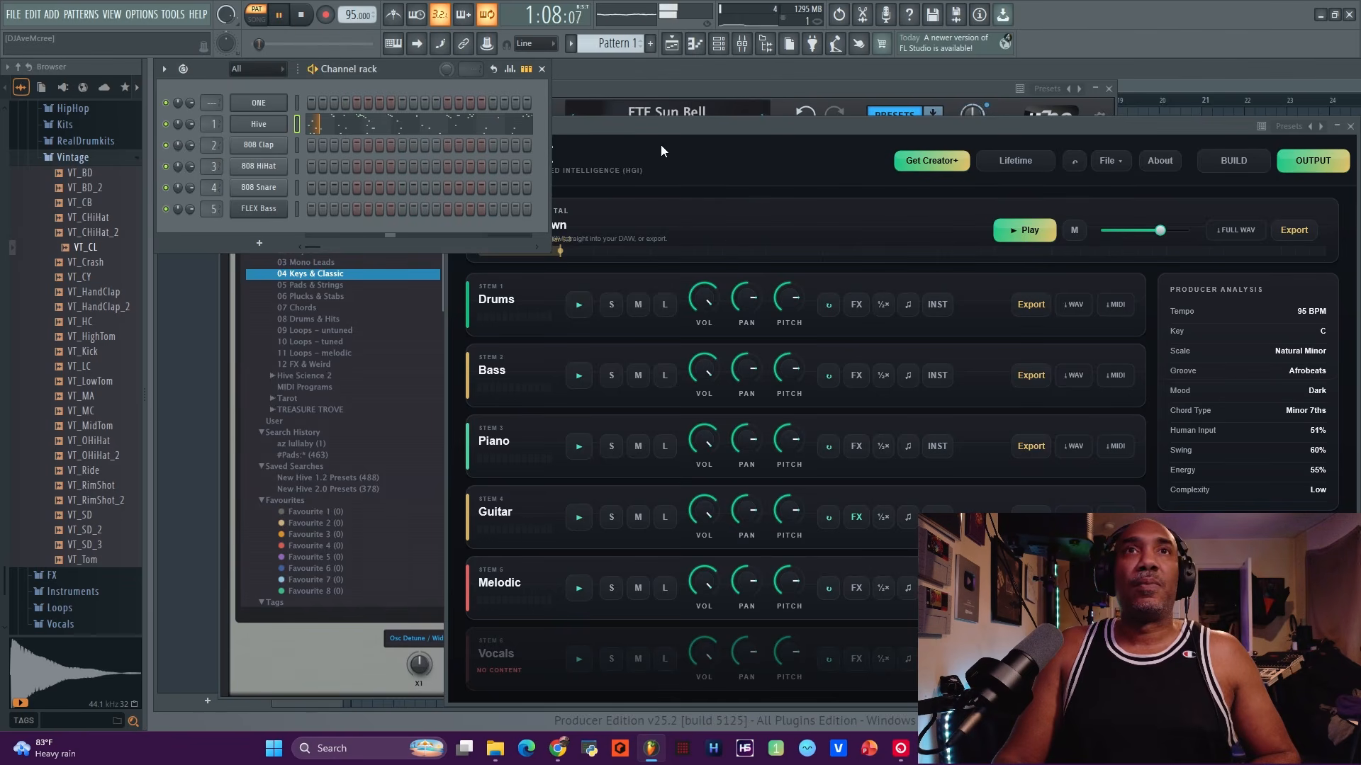
# Load the BIO Scandinavian Forest preset in Hive.
pyautogui.click(669, 96)
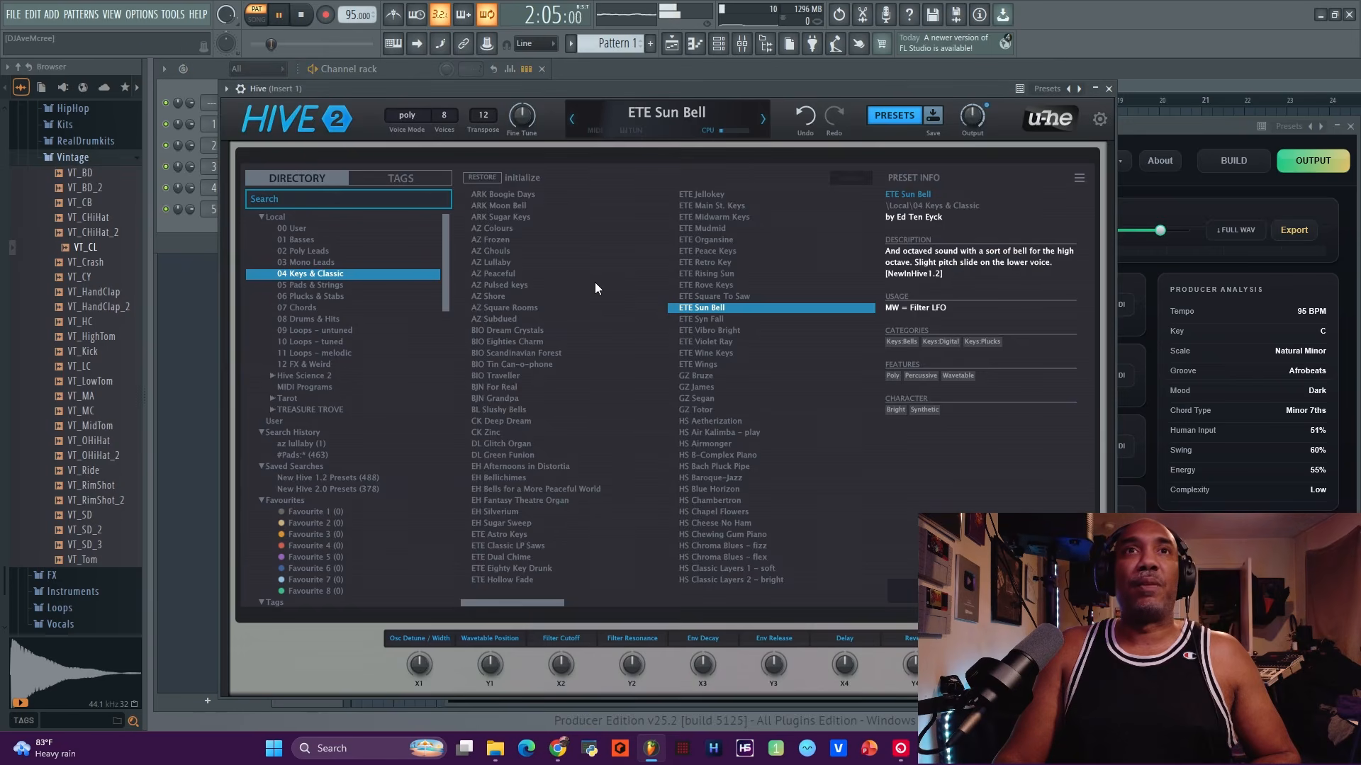
pyautogui.click(539, 309)
pyautogui.click(536, 357)
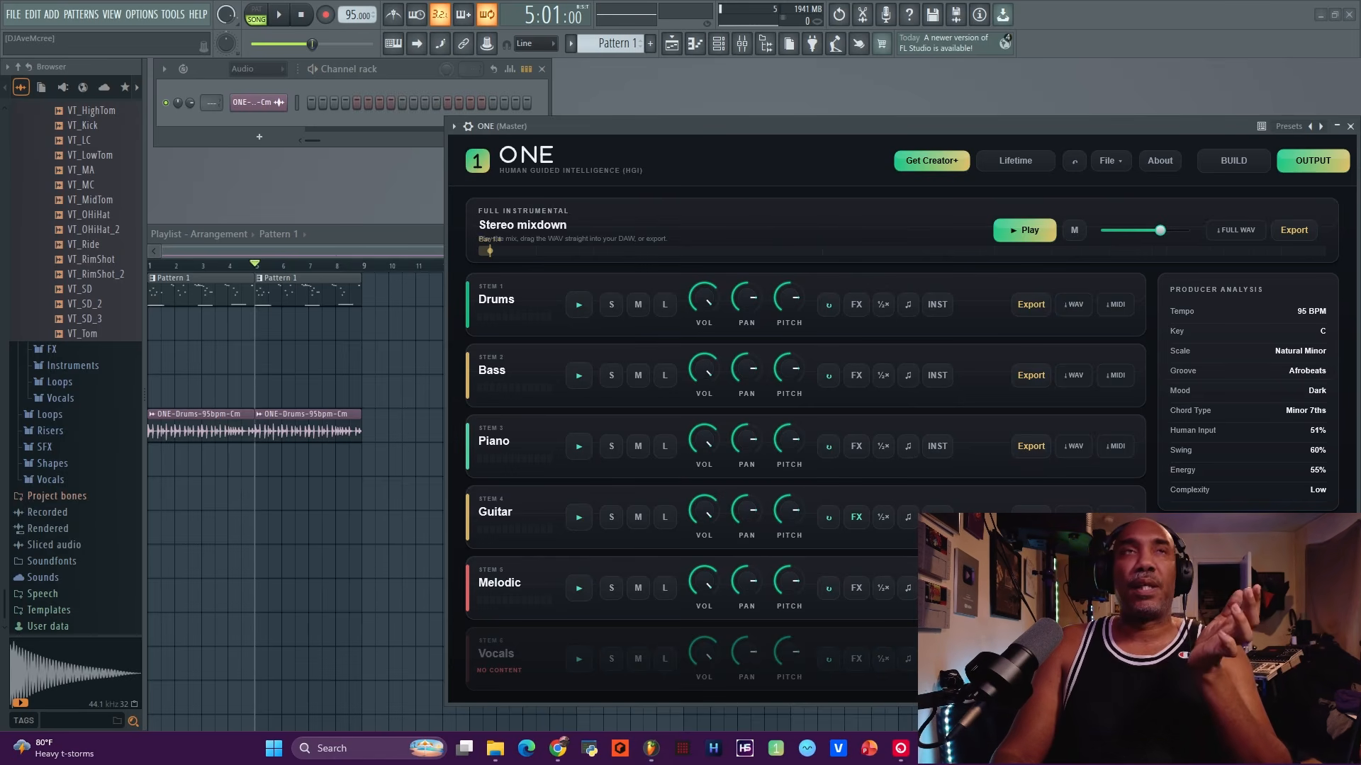
# Drag the ONE-Piano-95bpm-Cm audio stem onto a Playlist track.
pyautogui.moveTo(1077, 445); pyautogui.dragTo(161, 330)
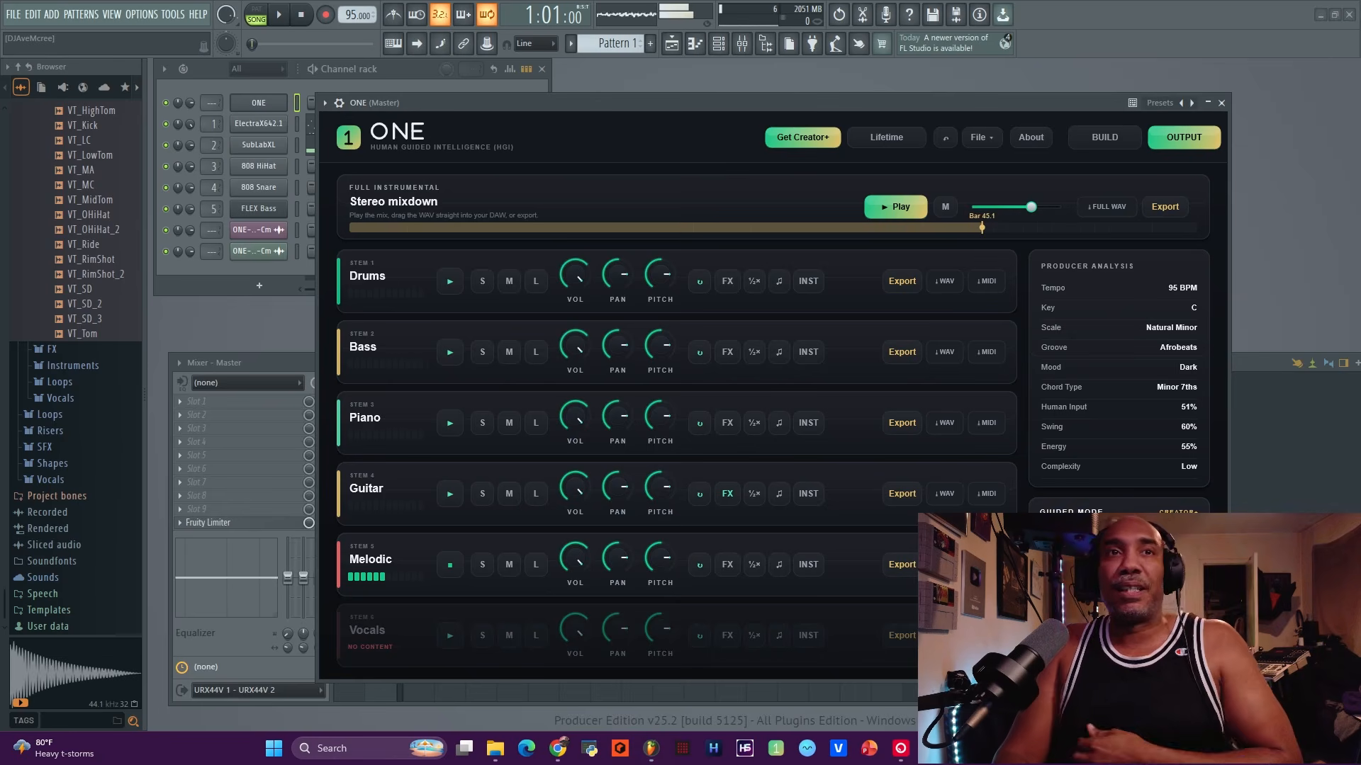
# Audition the Melodic stem solo, regenerate it, and show its notes in ONE's piano roll.
pyautogui.click(443, 566)
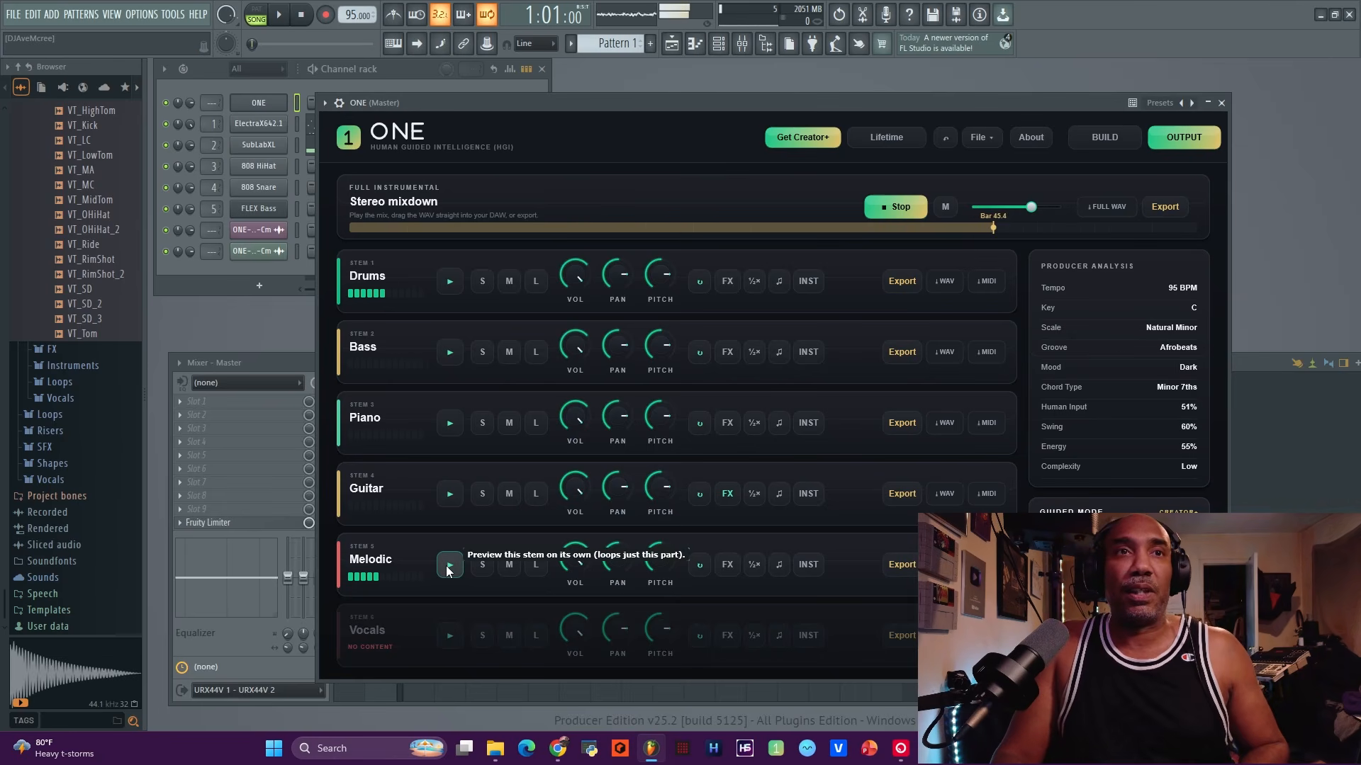
pyautogui.click(446, 567)
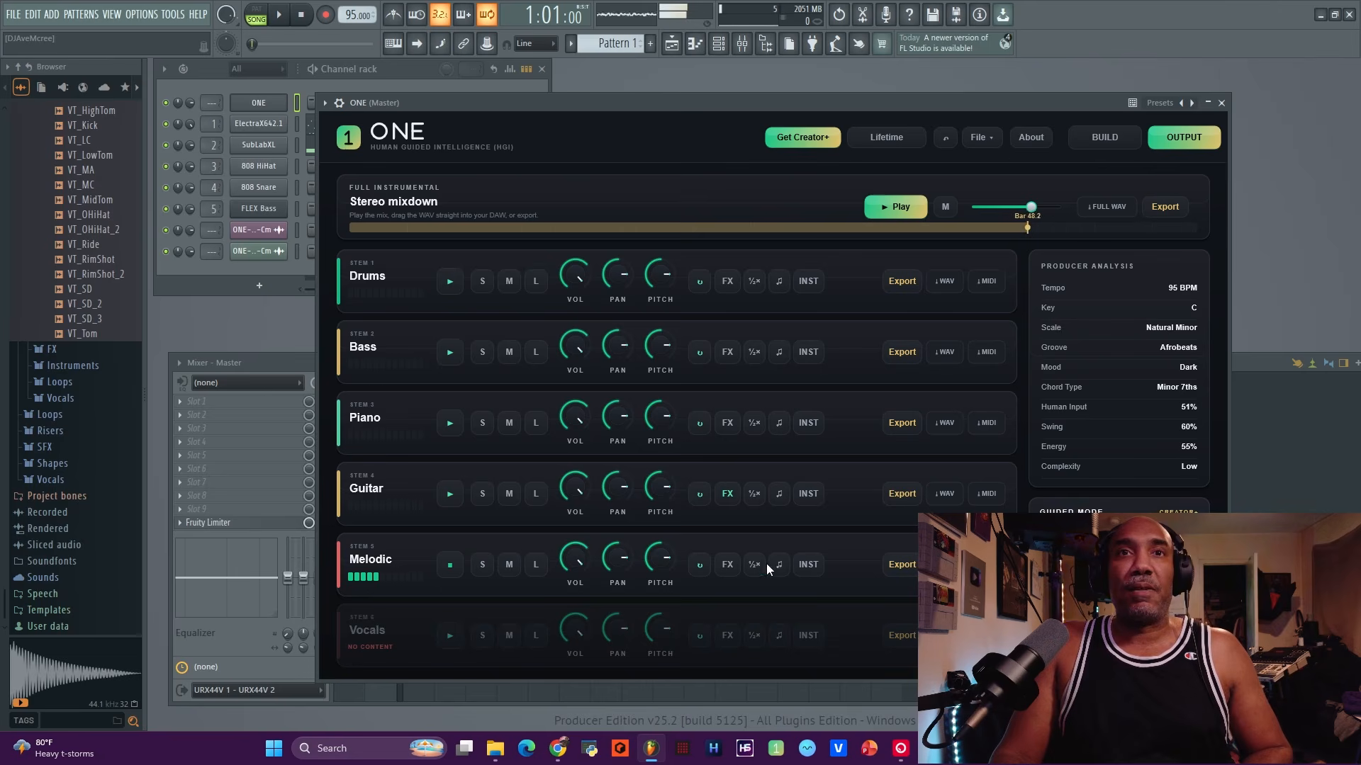
pyautogui.click(699, 565)
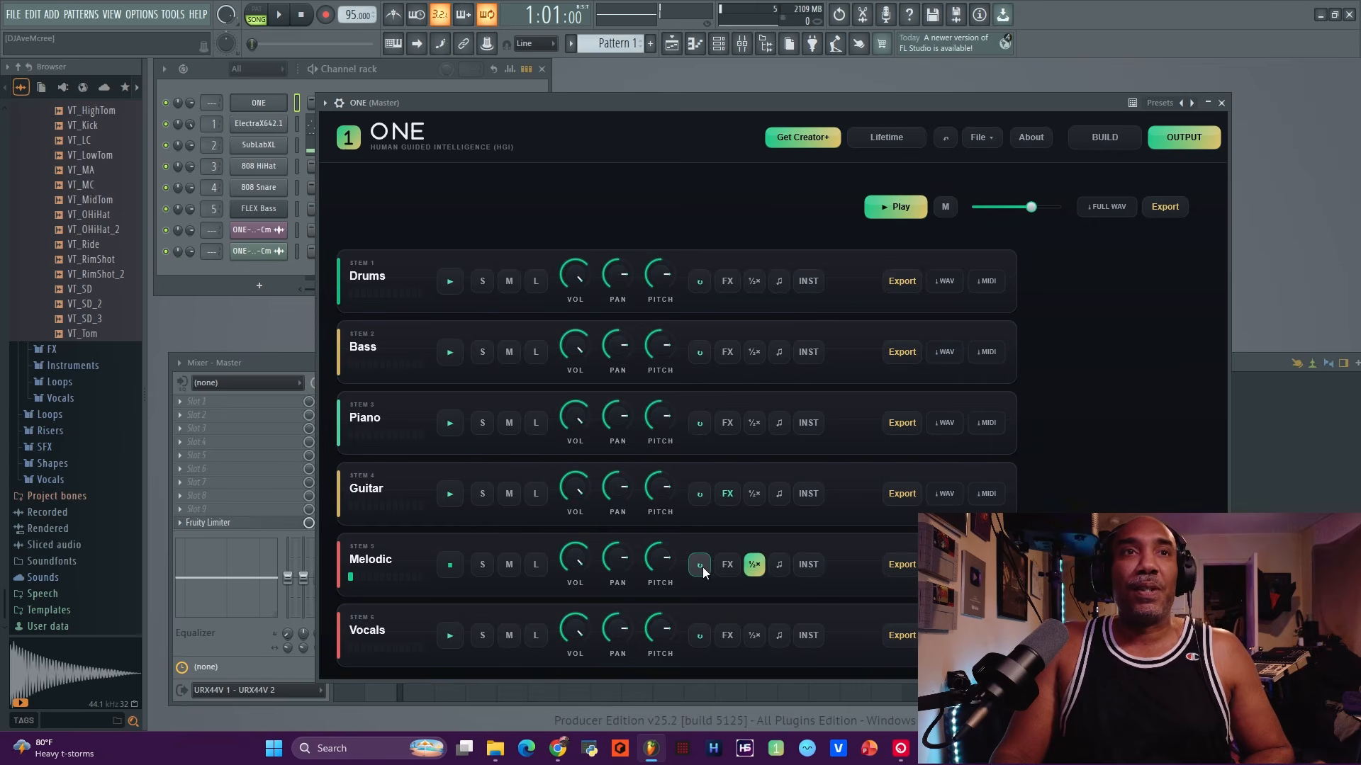
pyautogui.click(786, 569)
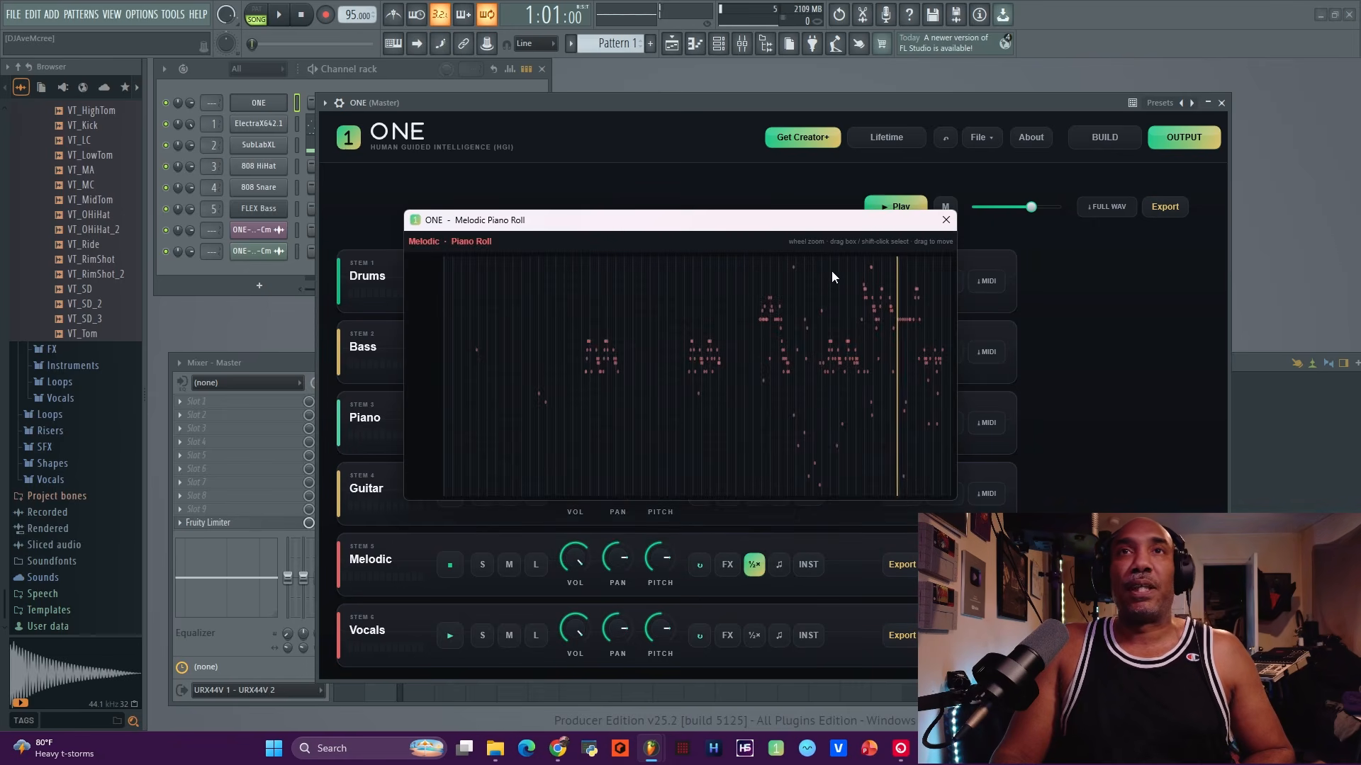
# Move the Melodic piano roll aside, box-select a group of its notes, then close it.
pyautogui.moveTo(771, 231); pyautogui.dragTo(638, 222)
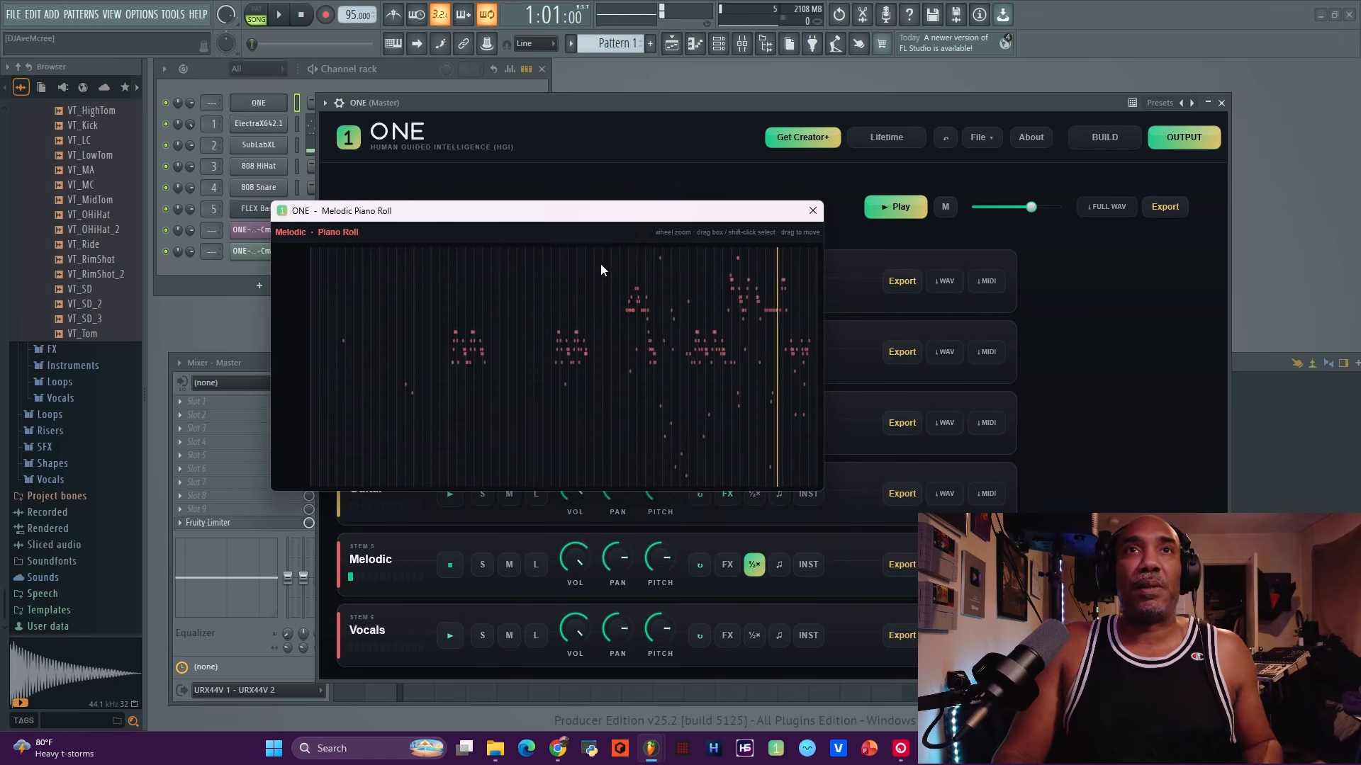
pyautogui.moveTo(547, 273); pyautogui.dragTo(869, 488)
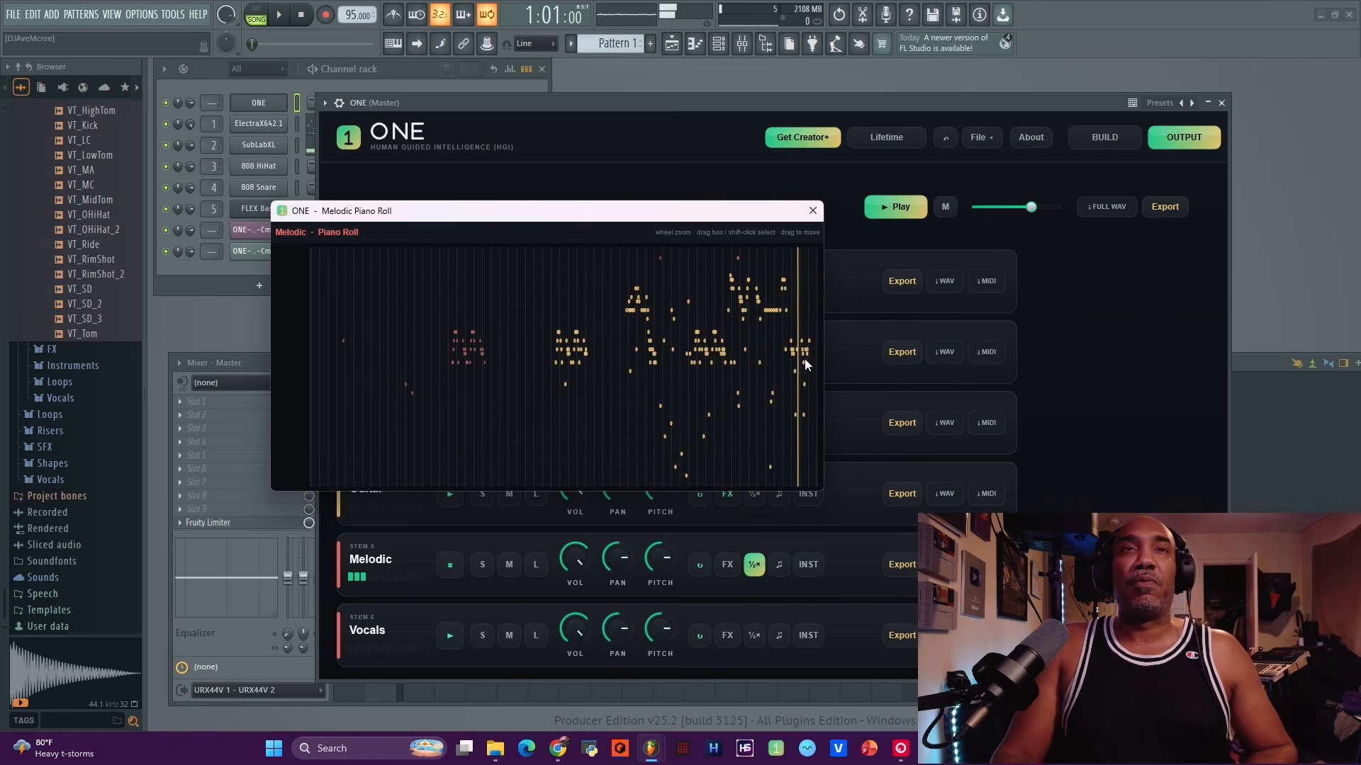
pyautogui.click(812, 210)
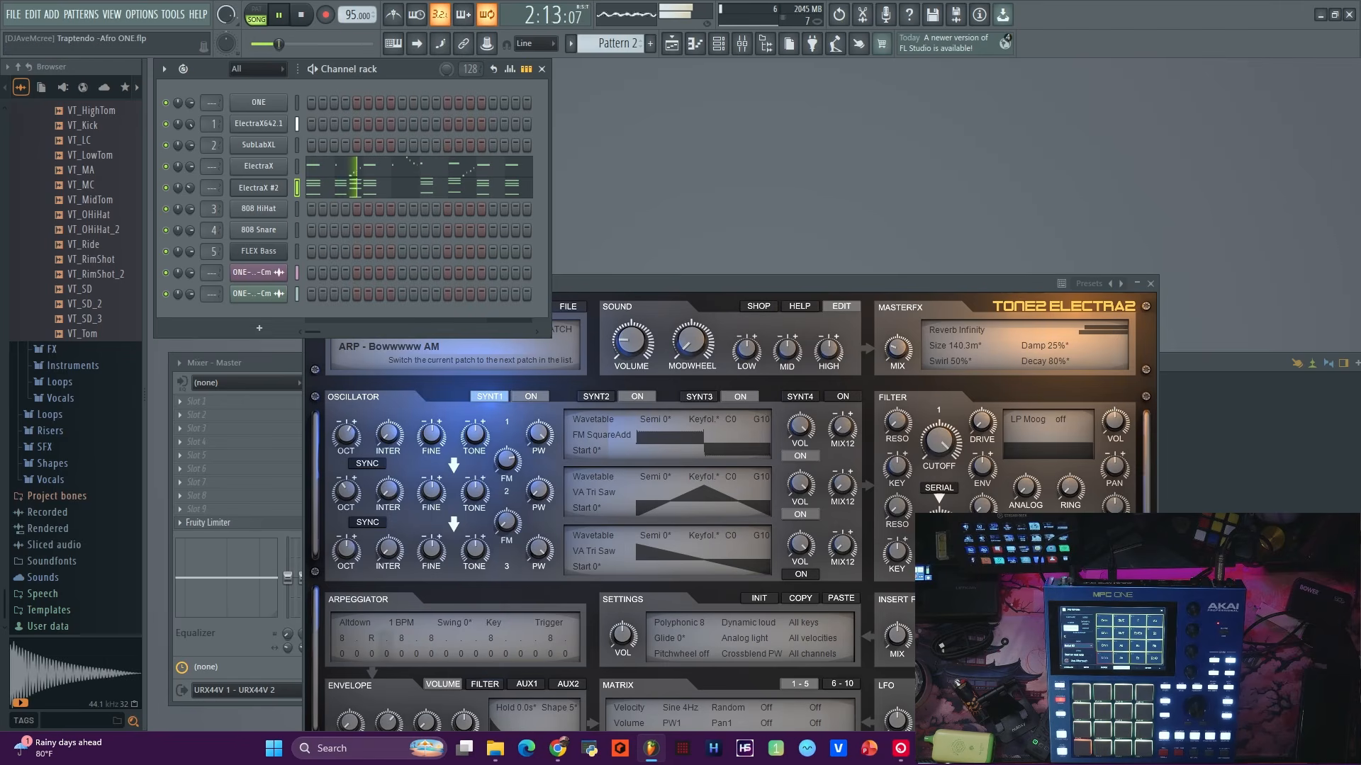
# Stop playback, show the Playlist (F5) and play the arrangement from the start.
pyautogui.press('space')
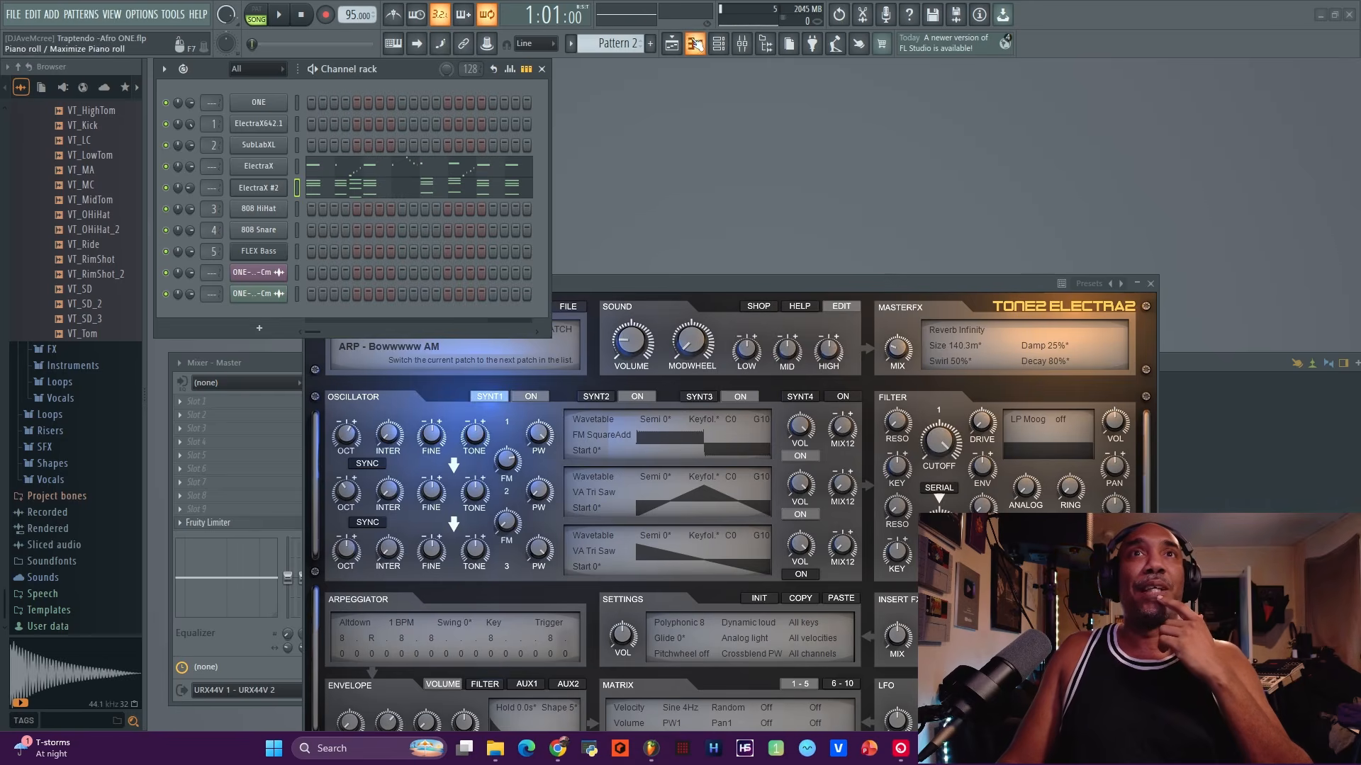
pyautogui.click(671, 45)
pyautogui.click(279, 15)
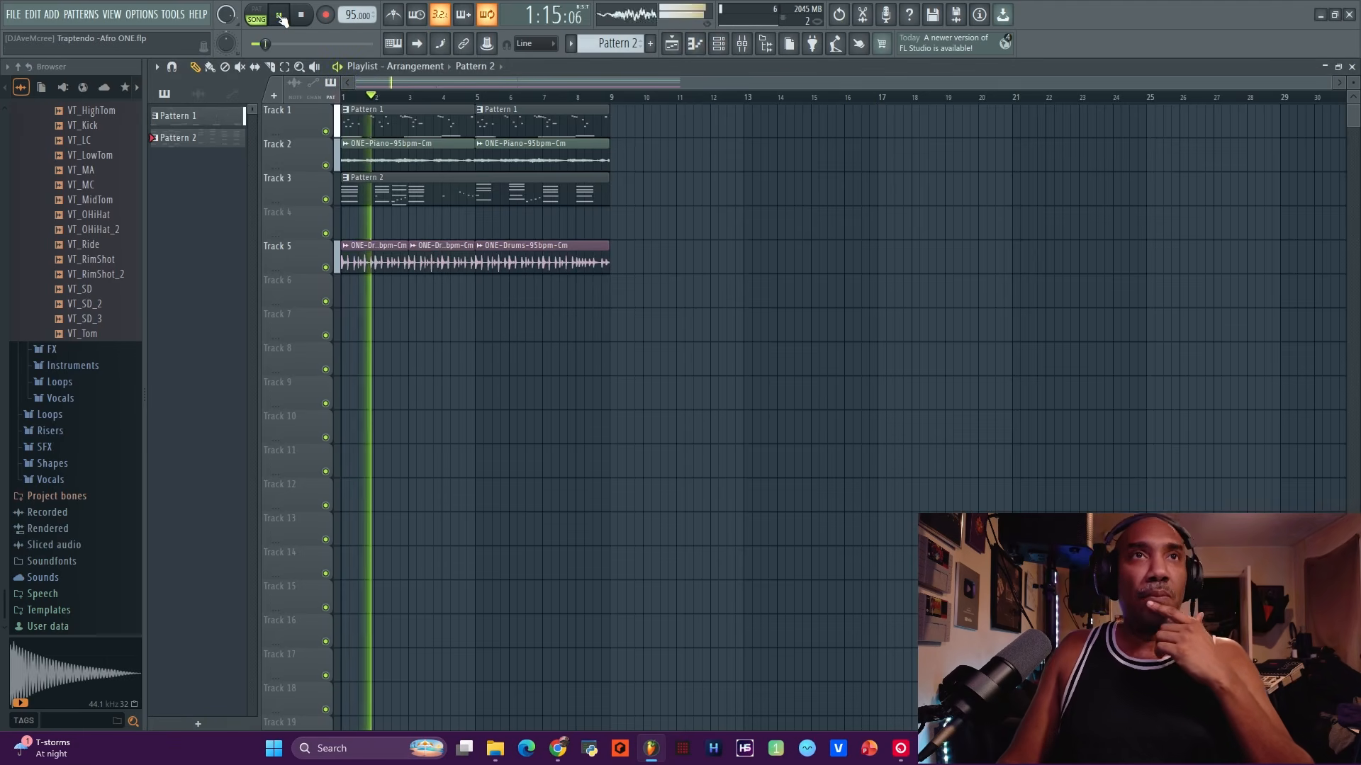
pyautogui.rightClick(467, 206)
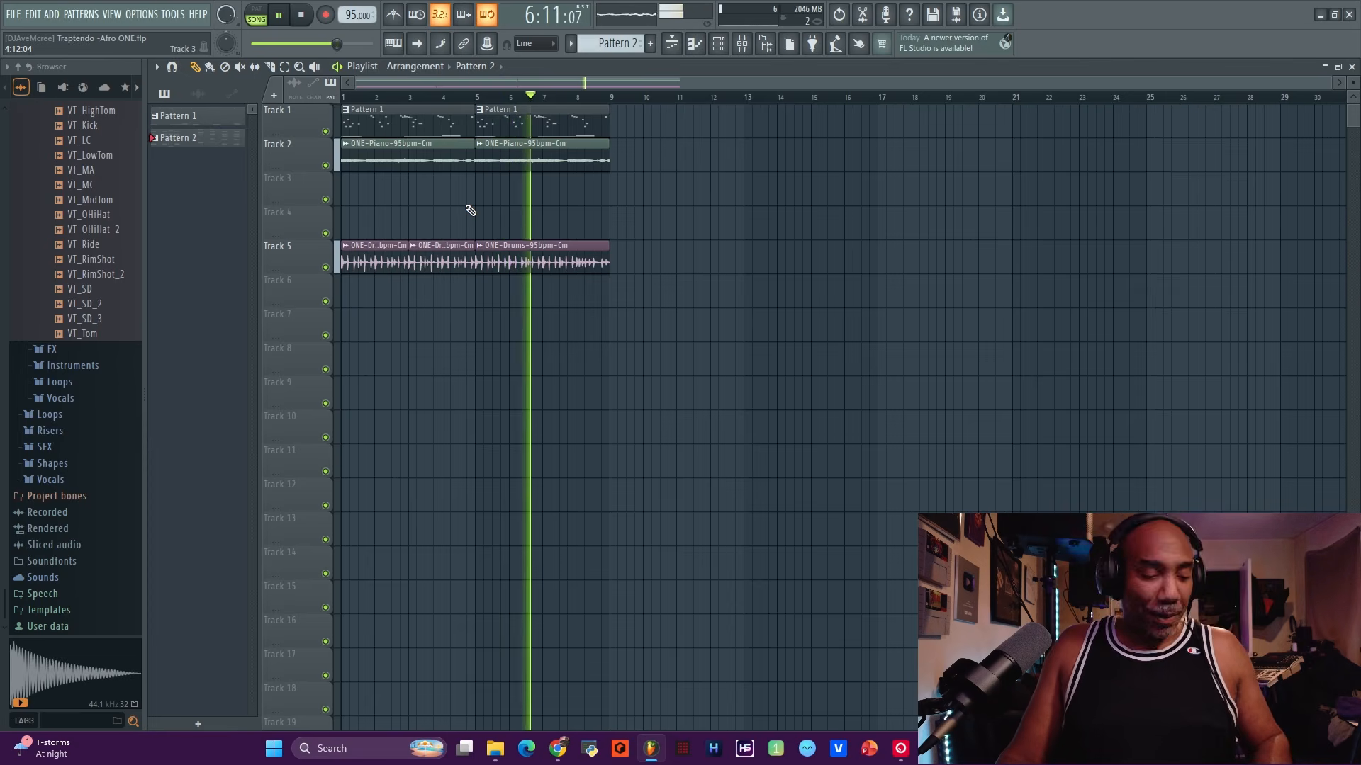
pyautogui.hotkey('ctrl', 'z')
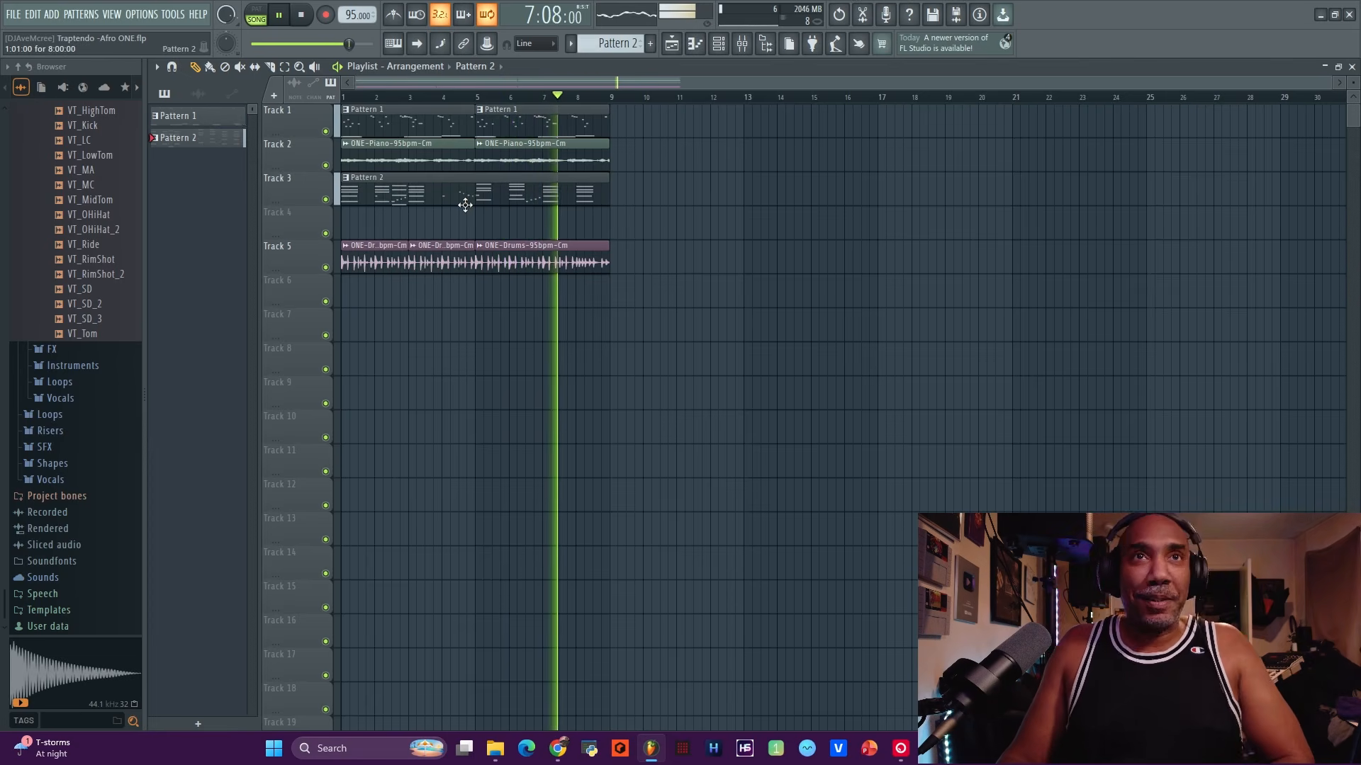